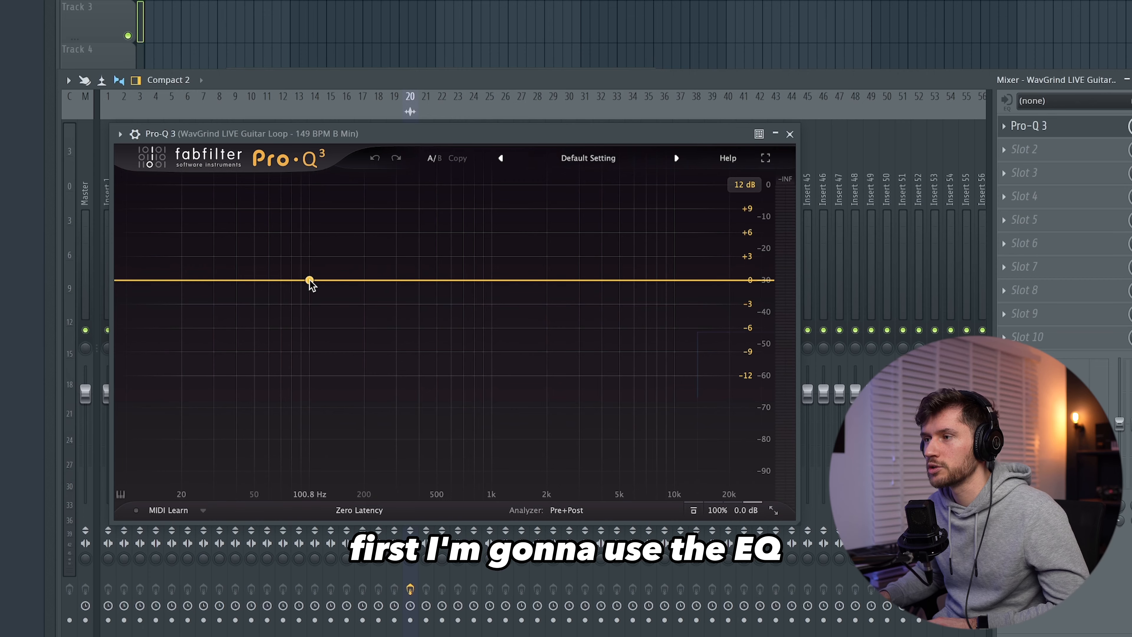
Add a low-cut band near 100 Hz to the guitar loop's EQ and switch its Phaser BI-TRON to the previous preset.
{"action": "left_click_drag", "start_coordinate": [308, 280], "coordinate": [310, 266]}
{"action": "right_click", "coordinate": [311, 268]}
{"action": "mouse_move", "coordinate": [352, 343]}
{"action": "left_click", "coordinate": [471, 373]}
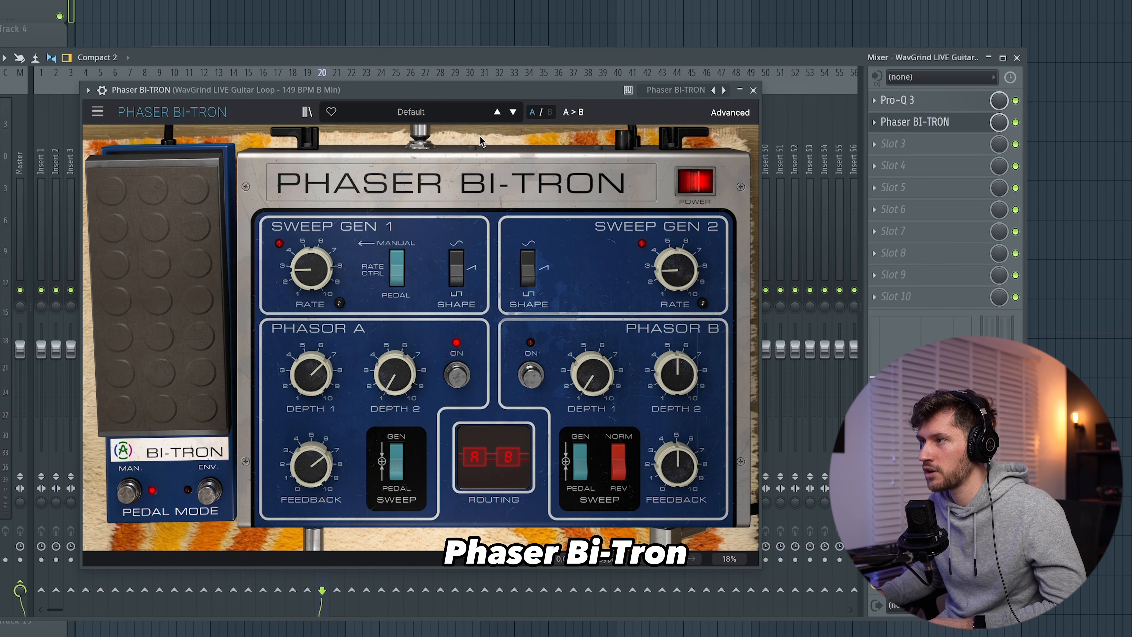
{"action": "left_click", "coordinate": [496, 112]}
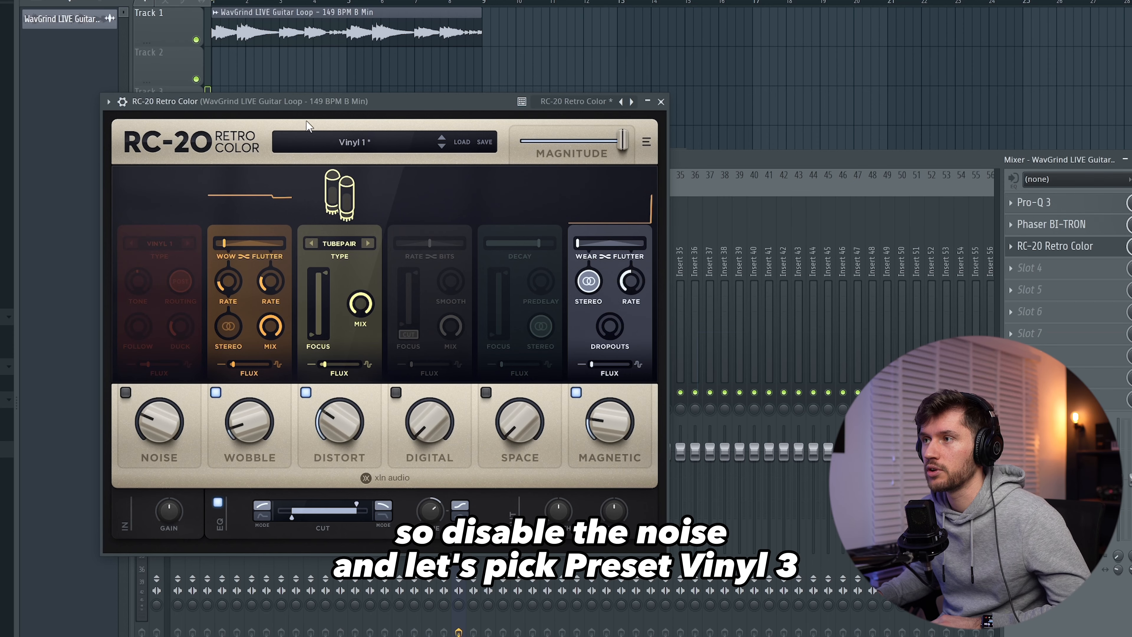
Adjust the RC-20 Vinyl 3 preset by setting Wobble to 9% and lowering the Magnetic amount slightly.
{"action": "left_click_drag", "start_coordinate": [407, 102], "coordinate": [491, 131]}
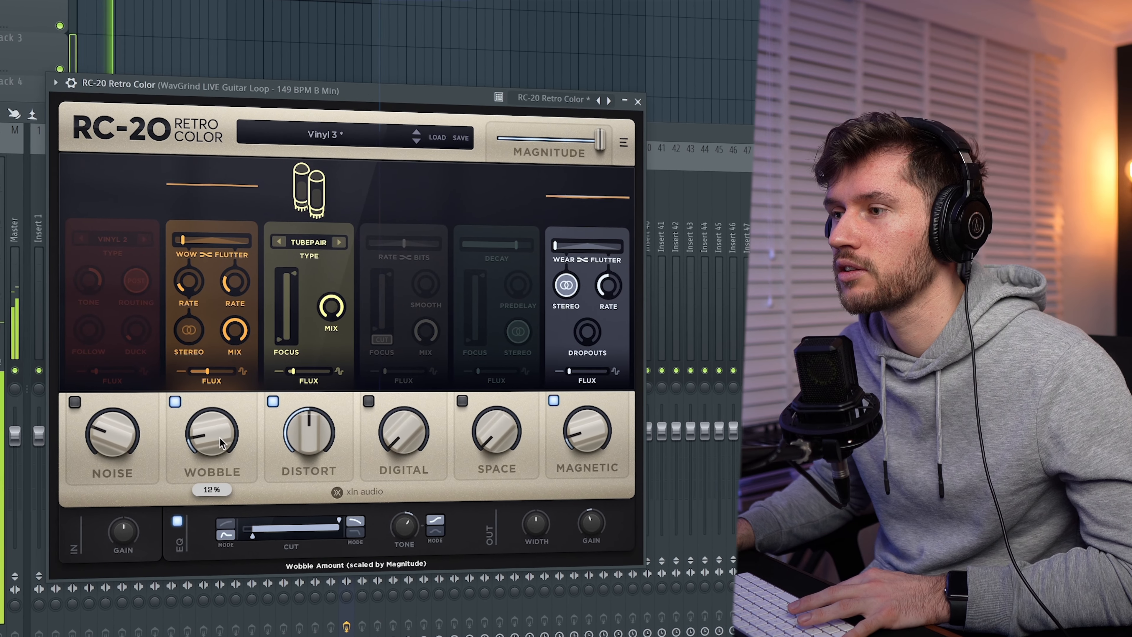
{"action": "left_click_drag", "start_coordinate": [223, 443], "coordinate": [223, 447]}
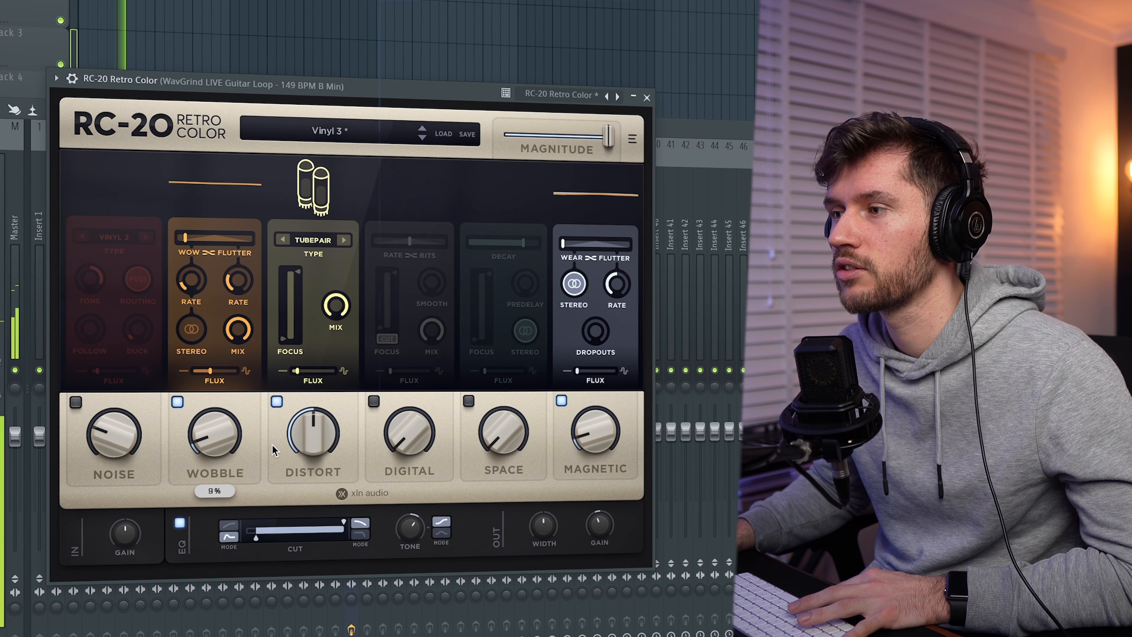
{"action": "left_click_drag", "start_coordinate": [590, 435], "coordinate": [591, 443]}
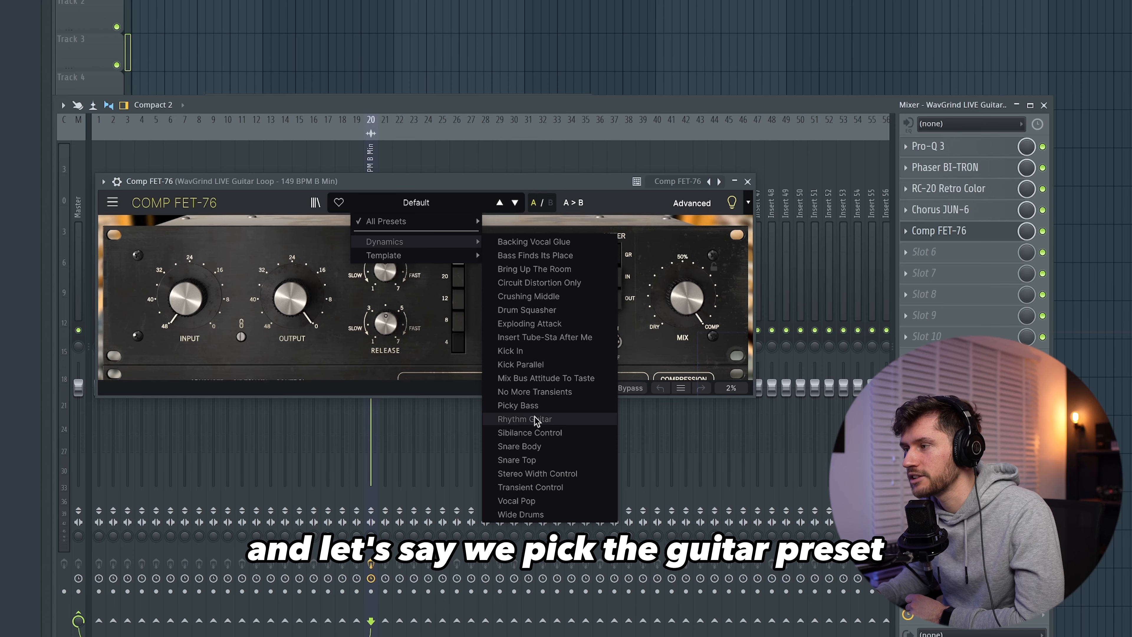
Load the Rhythm Guitar preset in the Comp FET-76 and lower its input gain.
{"action": "left_click", "coordinate": [467, 422]}
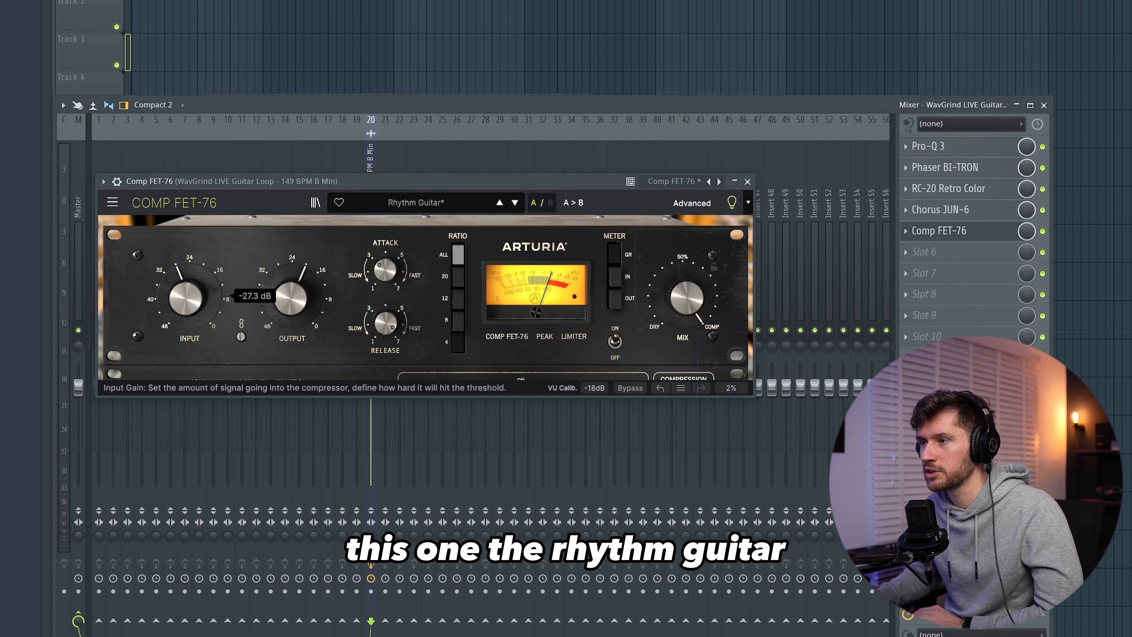
{"action": "left_click_drag", "start_coordinate": [185, 297], "coordinate": [185, 308]}
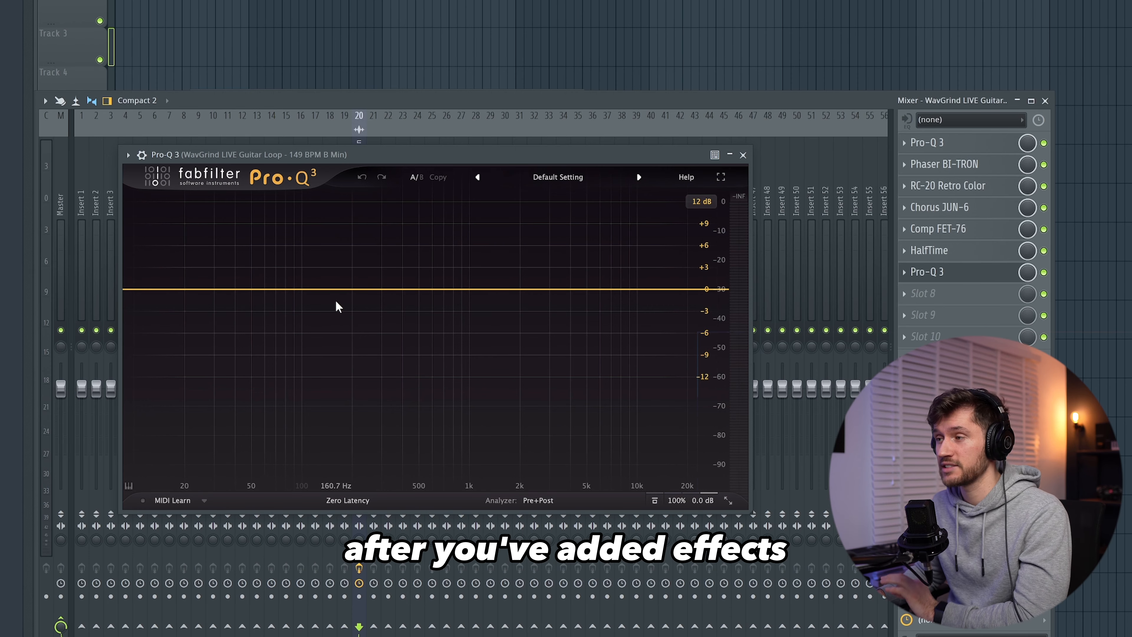
In the guitar loop's second Pro-Q 3, add a 48 dB/oct low cut at about 115 Hz and boost a band in the highs.
{"action": "left_click_drag", "start_coordinate": [331, 289], "coordinate": [331, 273]}
{"action": "right_click", "coordinate": [332, 273]}
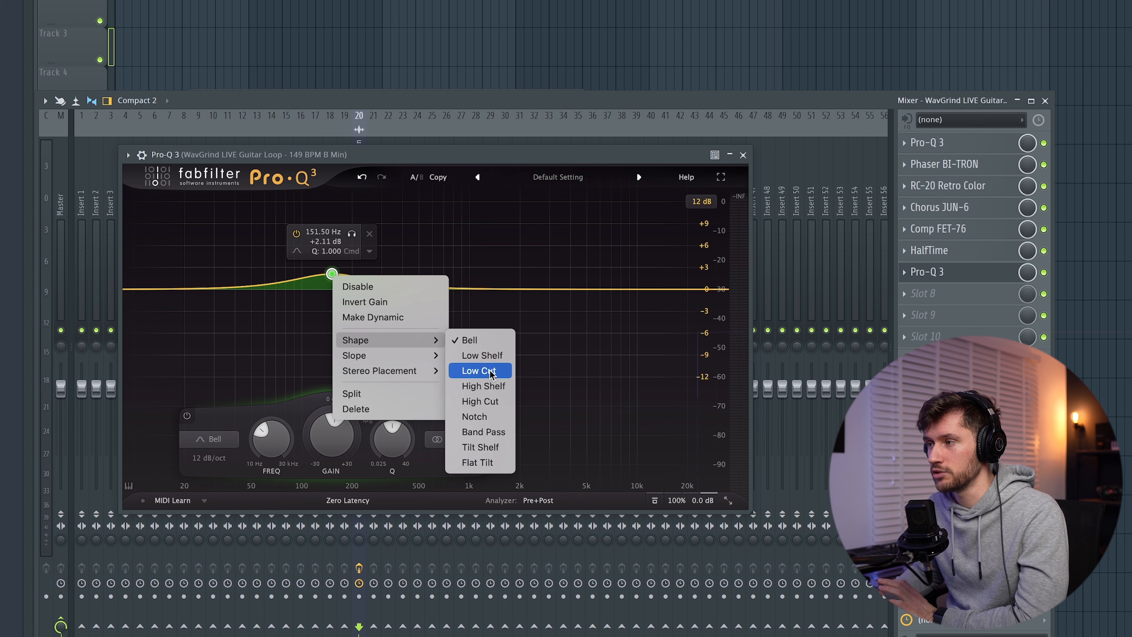
{"action": "left_click", "coordinate": [489, 371]}
{"action": "left_click_drag", "start_coordinate": [340, 294], "coordinate": [318, 290]}
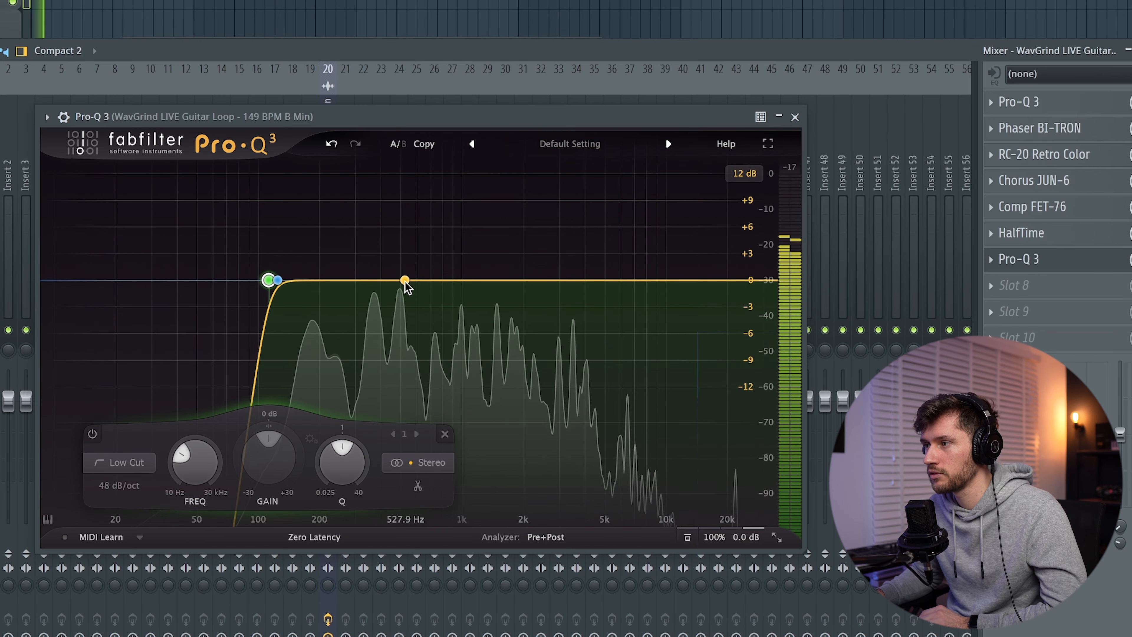
{"action": "left_click_drag", "start_coordinate": [449, 280], "coordinate": [620, 250]}
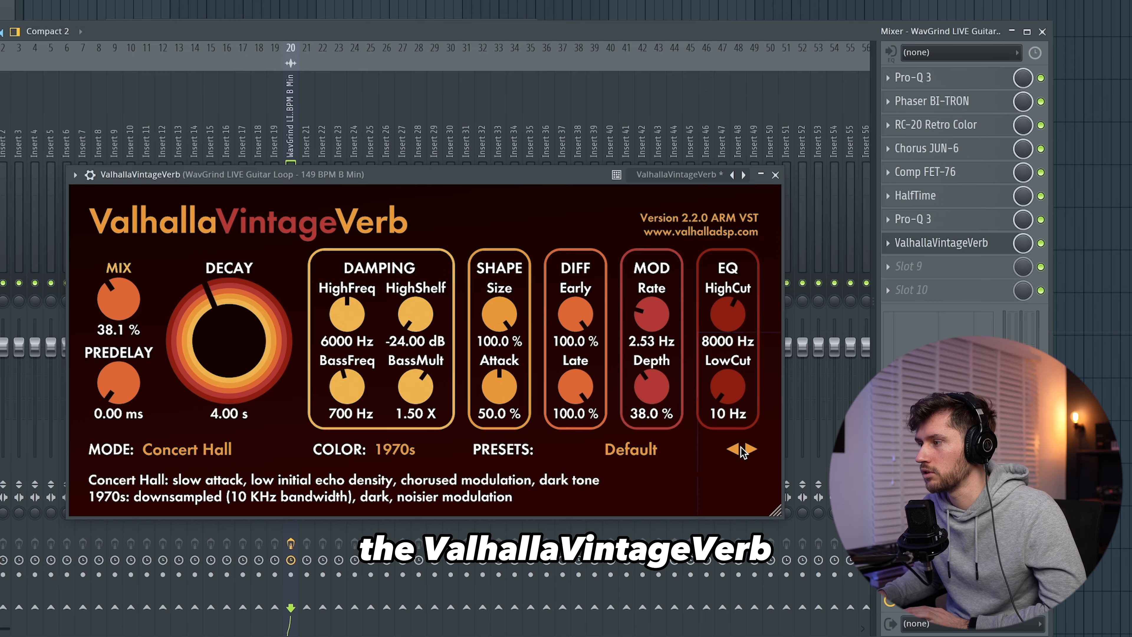
Load the Med Ambience preset in the guitar's ValhallaVintageVerb, set the mix to 27.2% and adjust the high cut.
{"action": "left_click", "coordinate": [752, 449]}
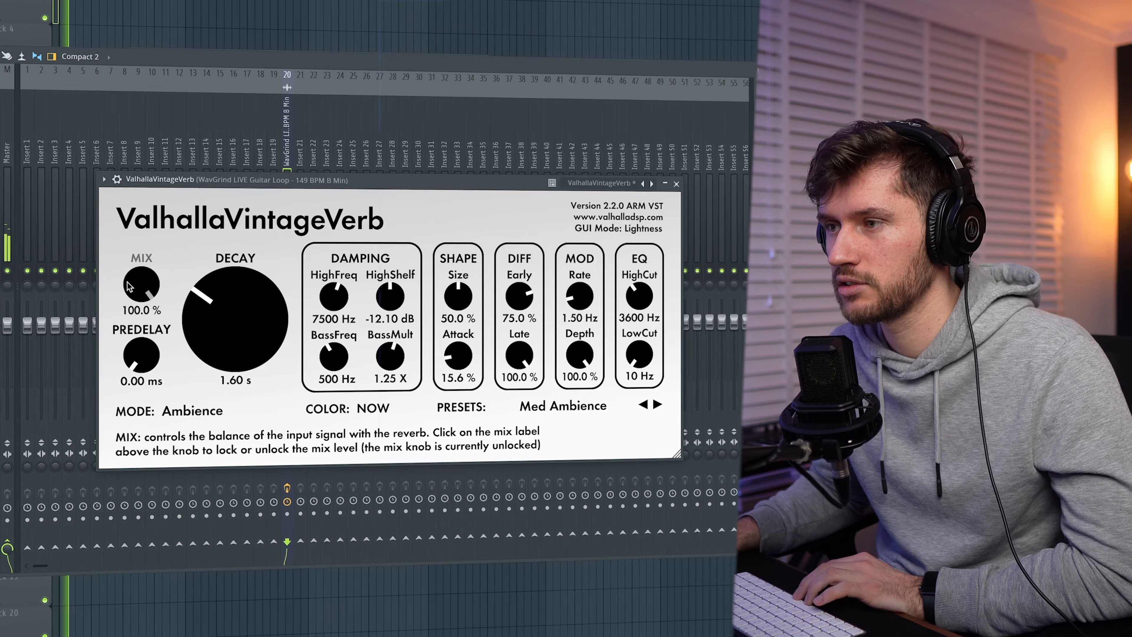
{"action": "left_click_drag", "start_coordinate": [136, 290], "coordinate": [124, 406]}
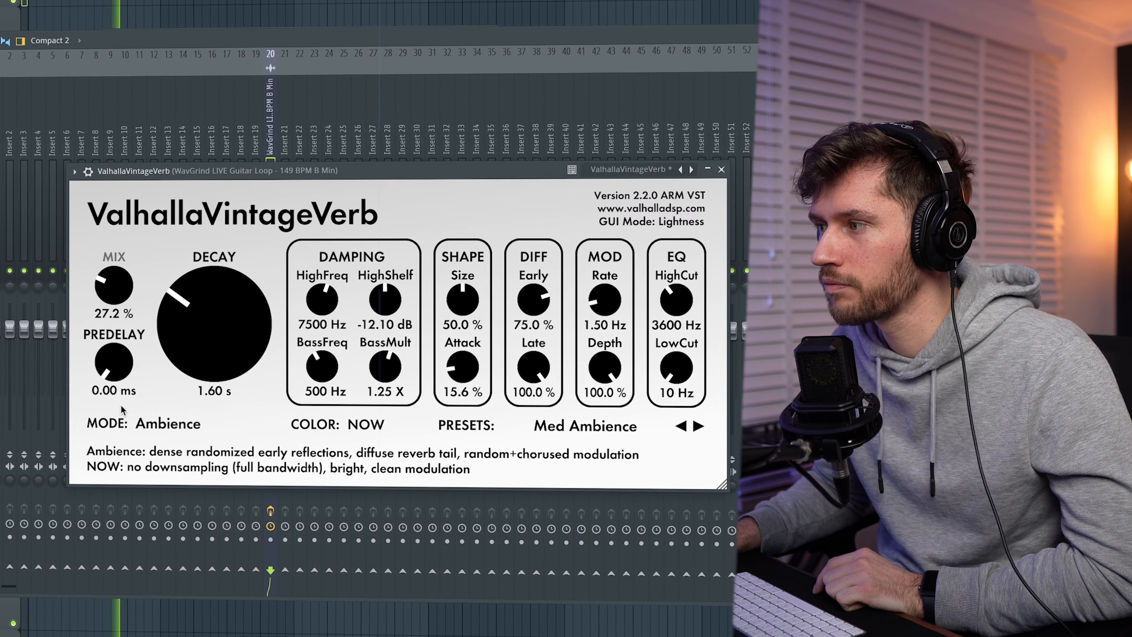
{"action": "left_click_drag", "start_coordinate": [673, 289], "coordinate": [673, 287]}
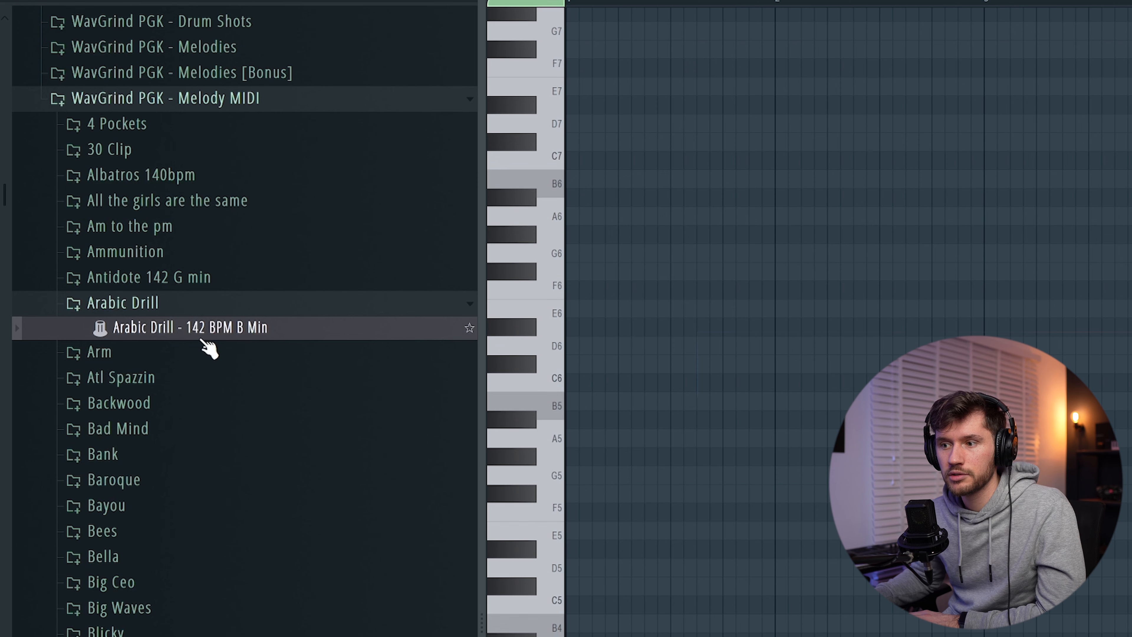
Load the MIDI file "Arabic Drill - 142 BPM B Min" from the Melody MIDI folder into the piano roll.
{"action": "left_click_drag", "start_coordinate": [269, 332], "coordinate": [1102, 346]}
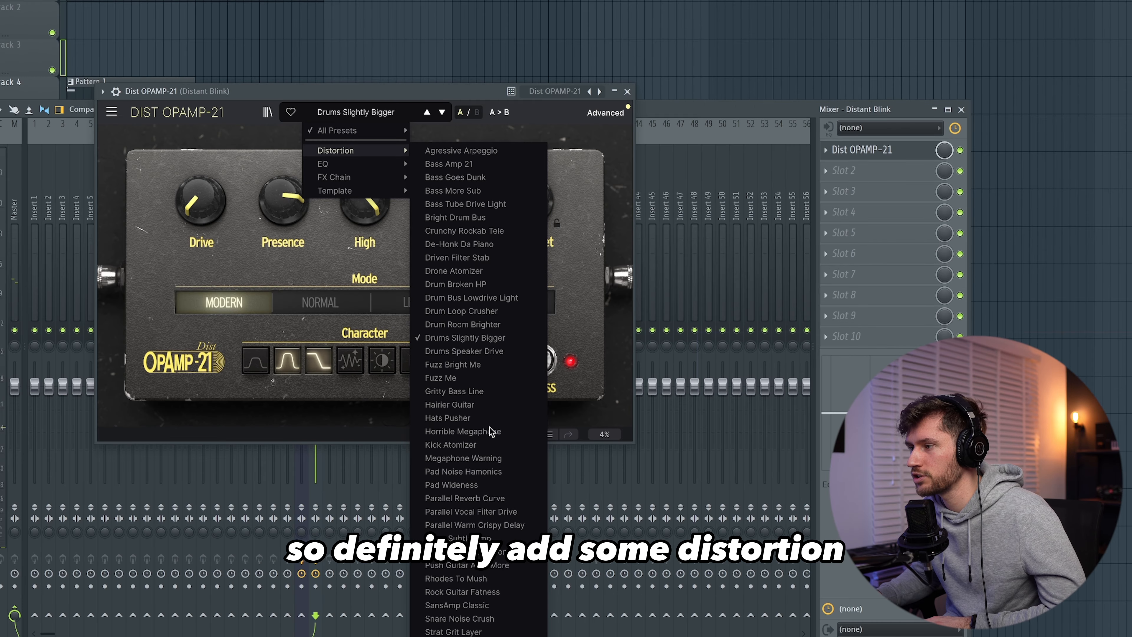
On the Distant Blink channel, load Parallel Reverb Curve in the Dist OPAMP-21 and Lo-Fi Rider in the Filter SEM.
{"action": "left_click", "coordinate": [464, 499]}
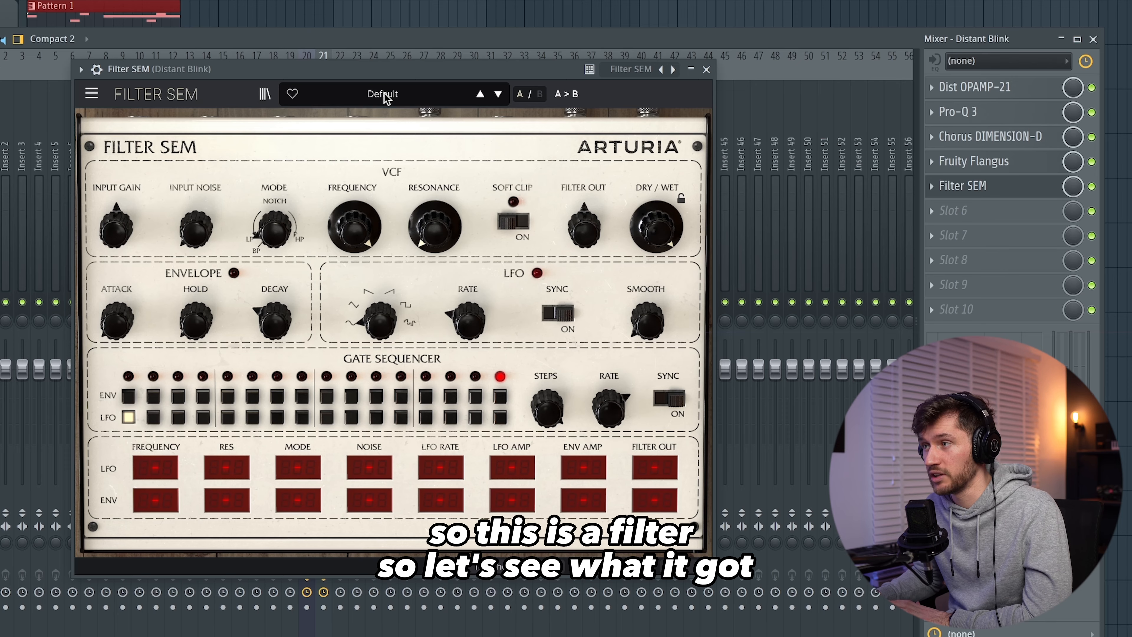
{"action": "left_click", "coordinate": [382, 94]}
{"action": "mouse_move", "coordinate": [346, 140]}
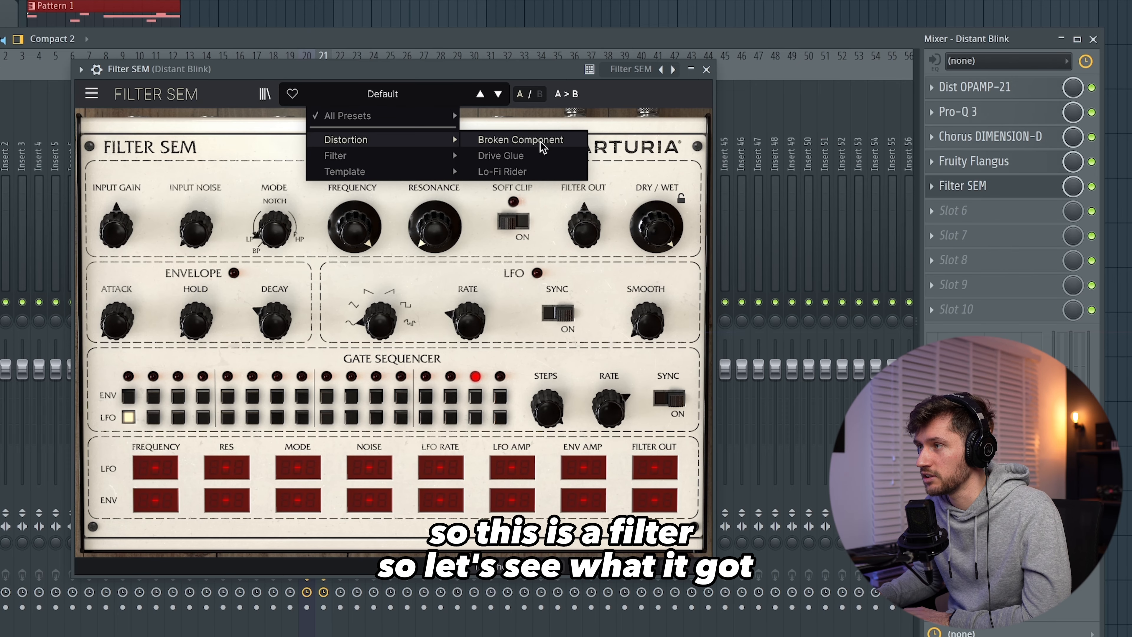
{"action": "left_click", "coordinate": [517, 172]}
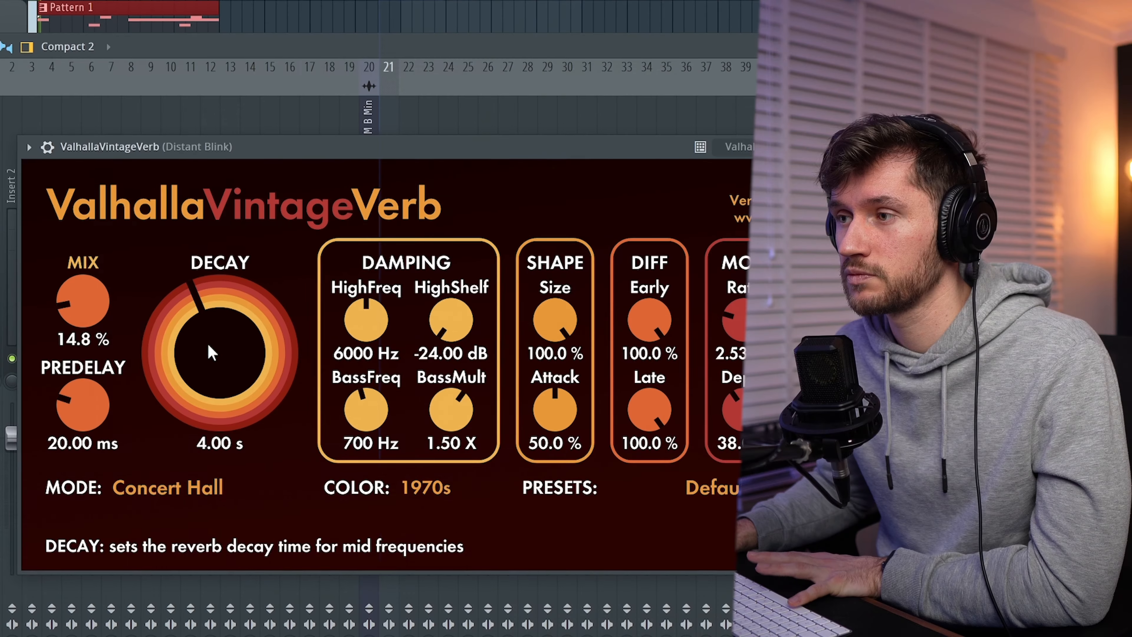
Shorten the decay slightly and raise the mix in the Distant Blink channel's ValhallaVintageVerb.
{"action": "left_click_drag", "start_coordinate": [207, 342], "coordinate": [206, 350]}
{"action": "mouse_move", "coordinate": [72, 297]}
{"action": "left_mouse_down"}
{"action": "mouse_move", "coordinate": [56, 232]}
{"action": "mouse_move", "coordinate": [57, 282]}
{"action": "left_mouse_up"}
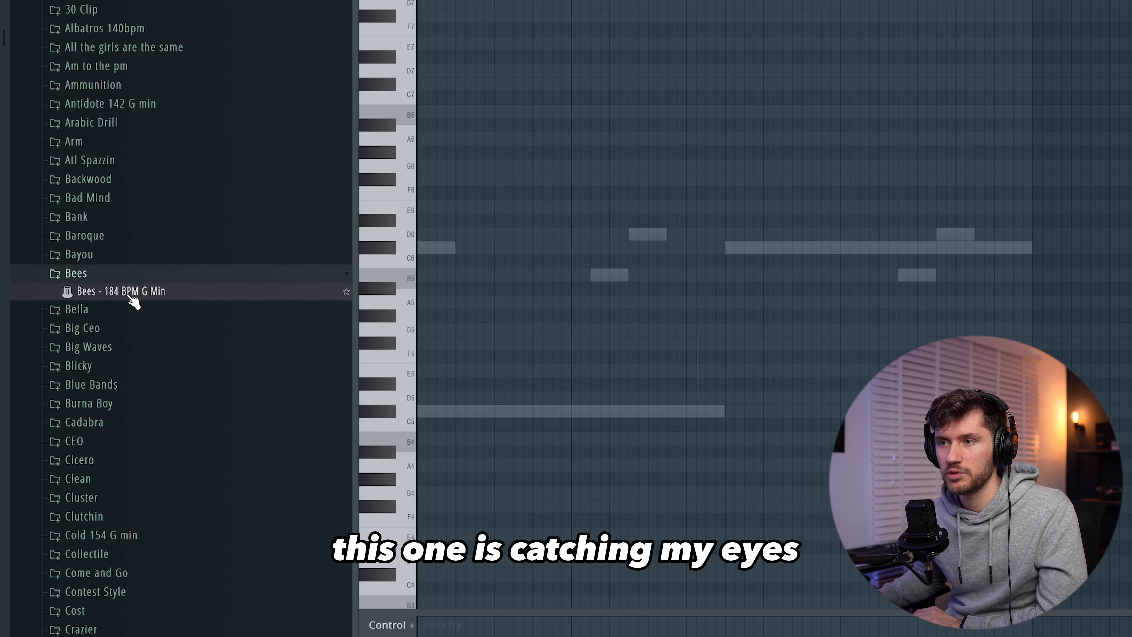
Load "Bees - 184 BPM G Min" into the piano roll, transpose all its notes up four semitones to B minor and play it.
{"action": "double_click", "coordinate": [131, 297]}
{"action": "scroll", "coordinate": [229, 146], "scroll_direction": "down", "scroll_amount": 3}
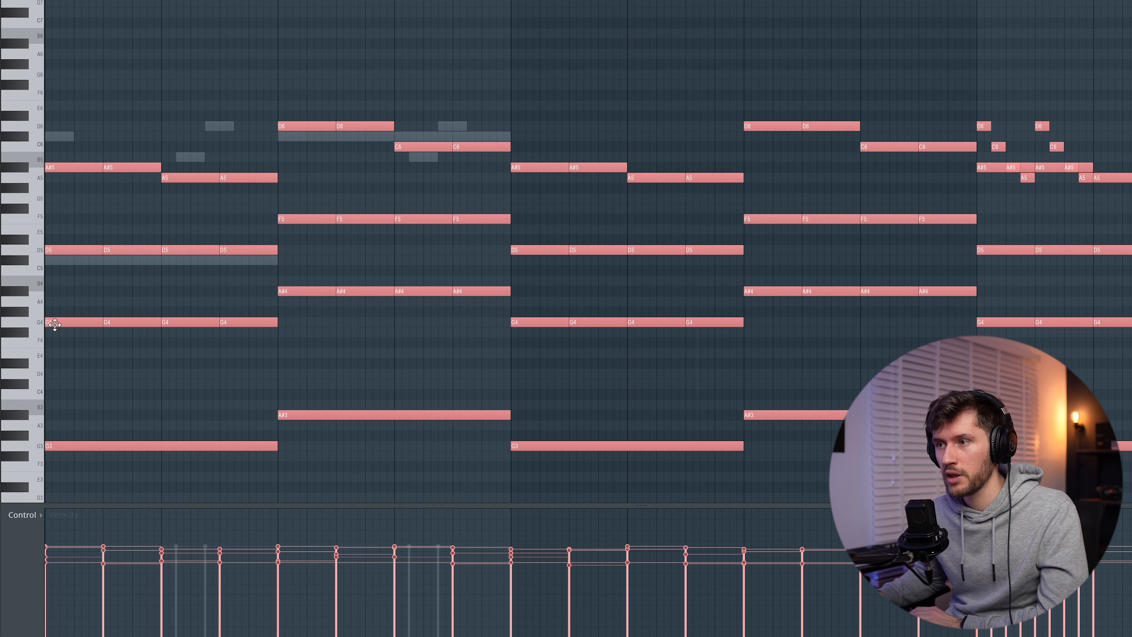
{"action": "left_click_drag", "start_coordinate": [57, 318], "coordinate": [54, 275]}
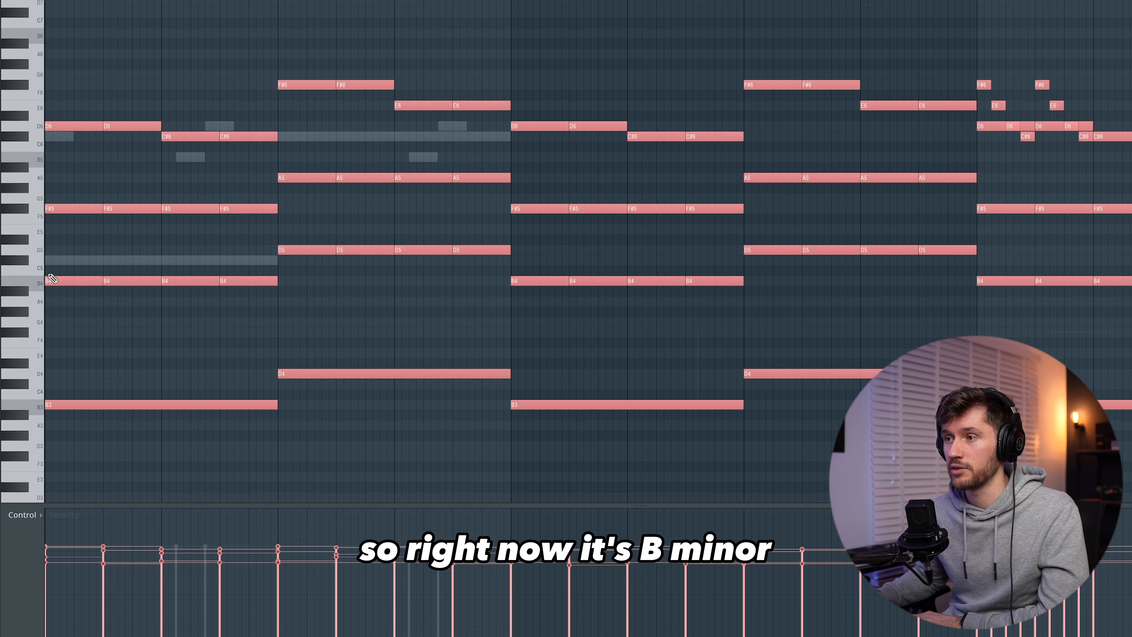
{"action": "left_click", "coordinate": [317, 296]}
{"action": "key", "text": "space"}
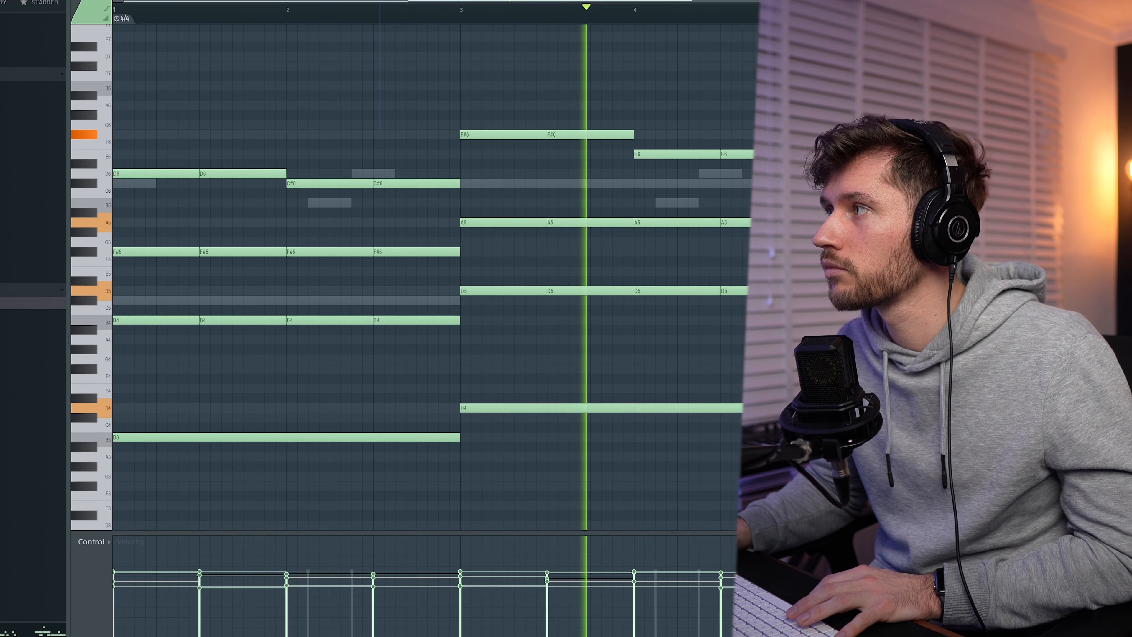
Move the three lower chord voices in bars 3 and 4 down to F#5, B4 and B3, and play the pattern.
{"action": "left_click_drag", "start_coordinate": [495, 191], "coordinate": [688, 346]}
{"action": "left_click_drag", "start_coordinate": [600, 347], "coordinate": [642, 419]}
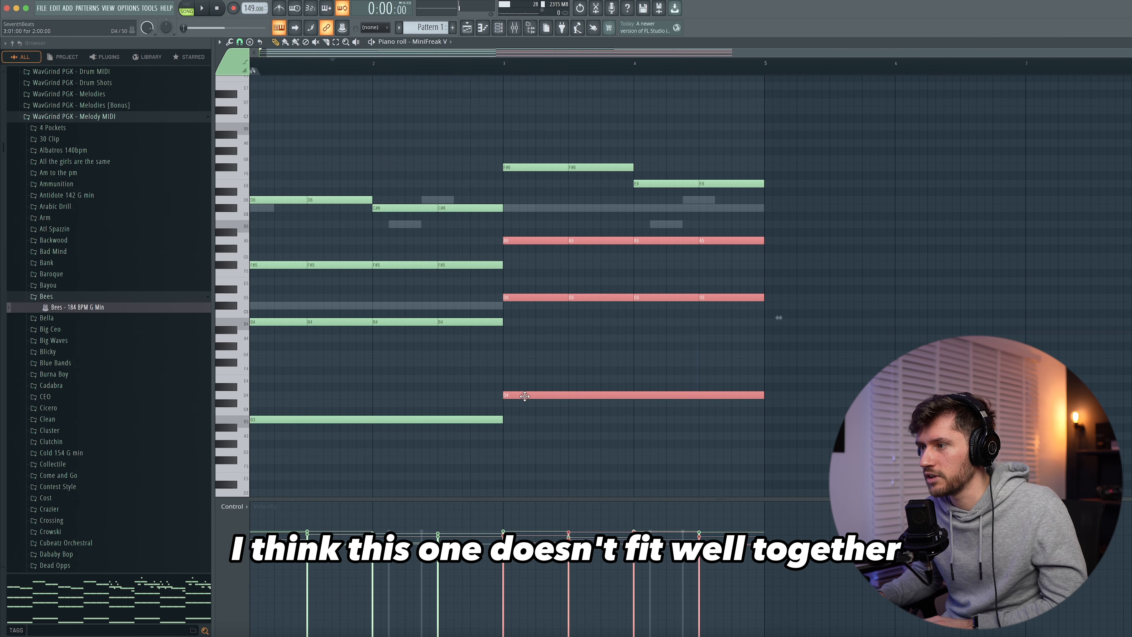
{"action": "left_click_drag", "start_coordinate": [525, 396], "coordinate": [525, 423]}
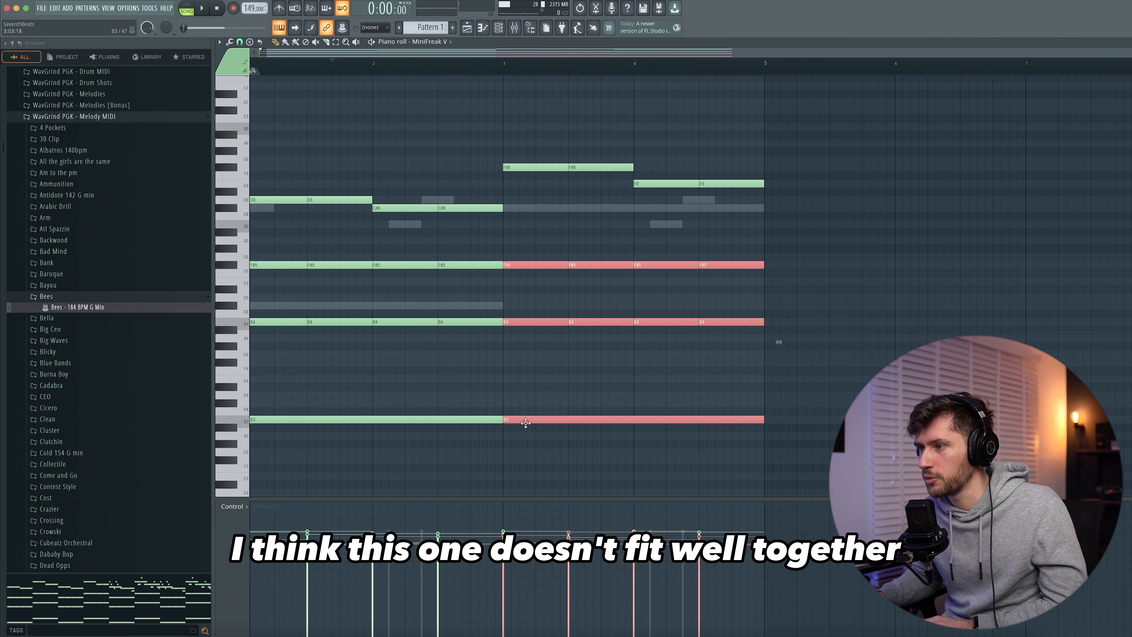
{"action": "left_click", "coordinate": [241, 425]}
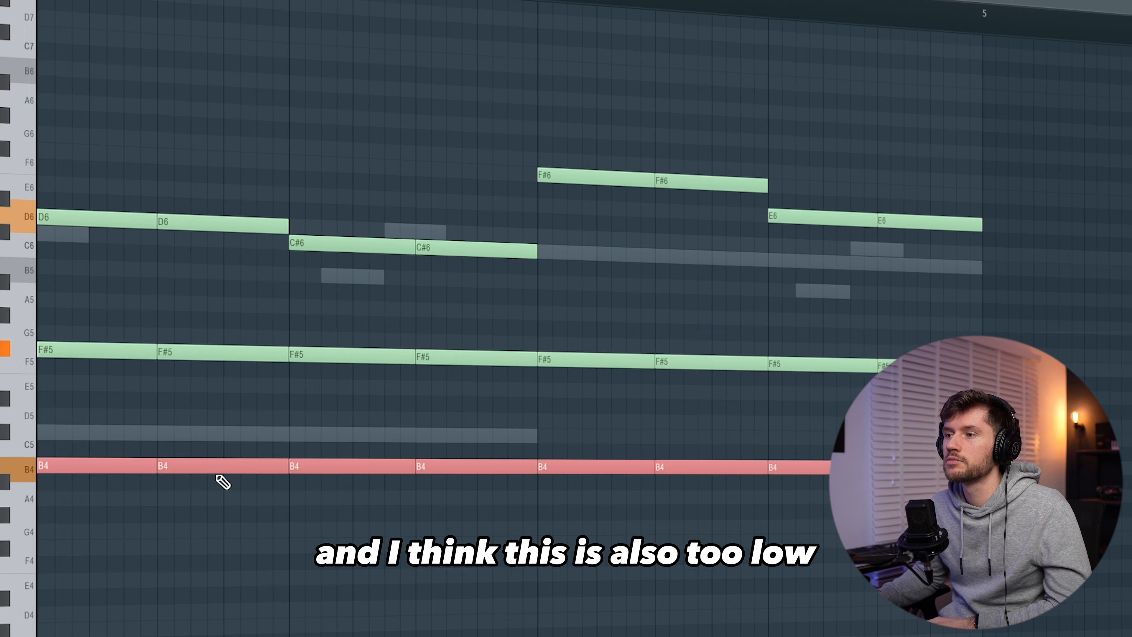
{"action": "key", "text": "space"}
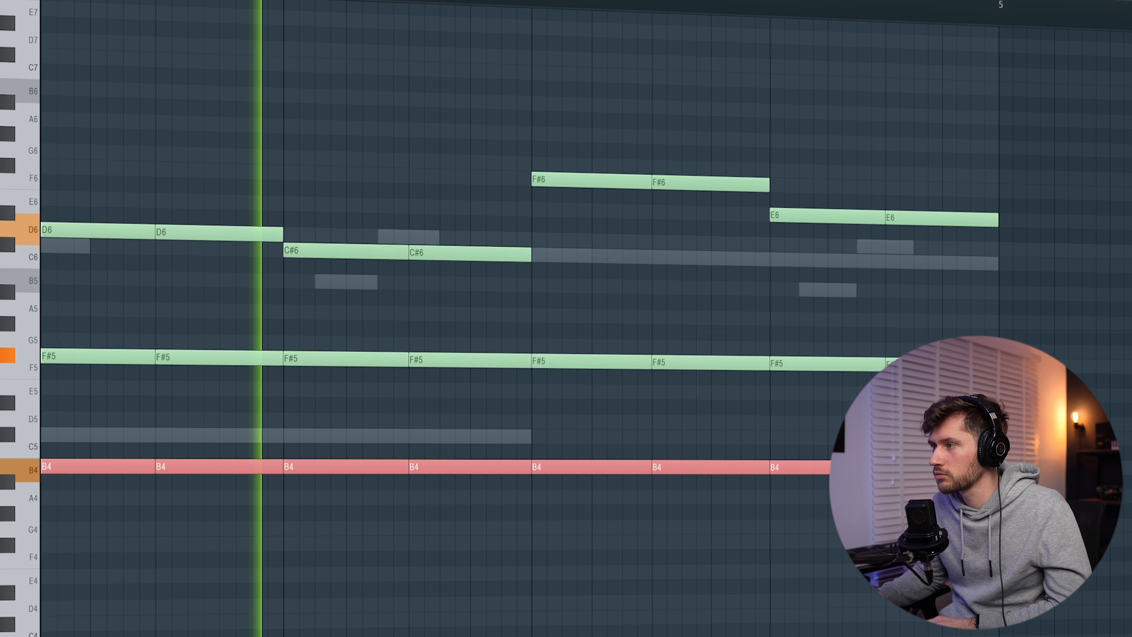
Shorten the repeated B4 notes to half length as off-beat hits and clear the note selection.
{"action": "left_click_drag", "start_coordinate": [996, 467], "coordinate": [970, 467]}
{"action": "key", "text": "ctrl+d"}
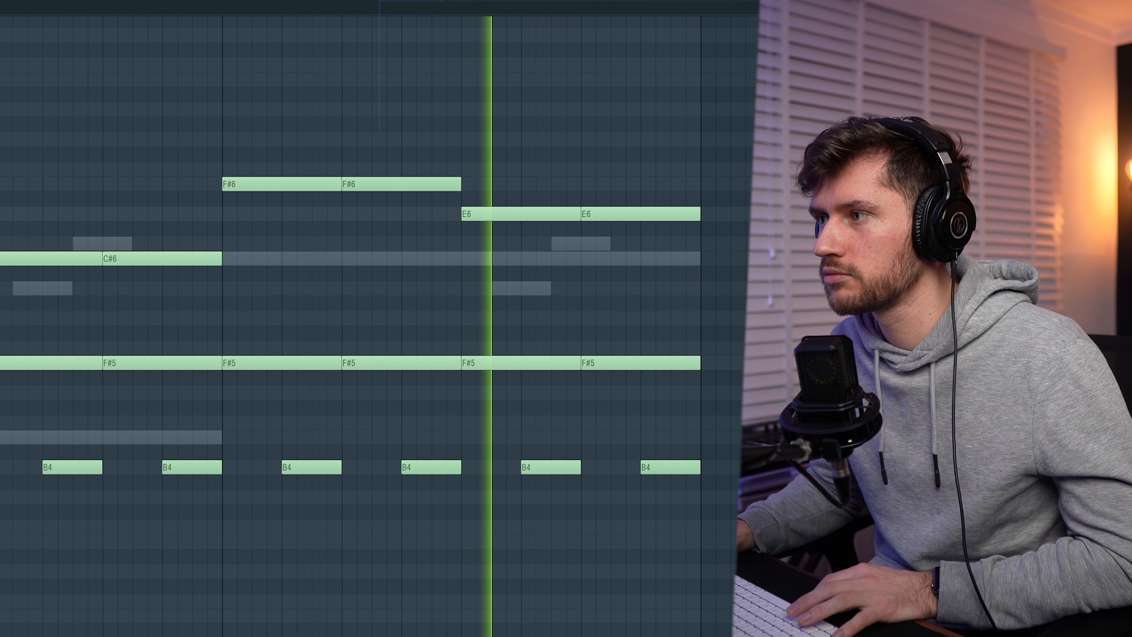
{"action": "scroll", "coordinate": [378, 325], "scroll_direction": "up", "scroll_amount": 1}
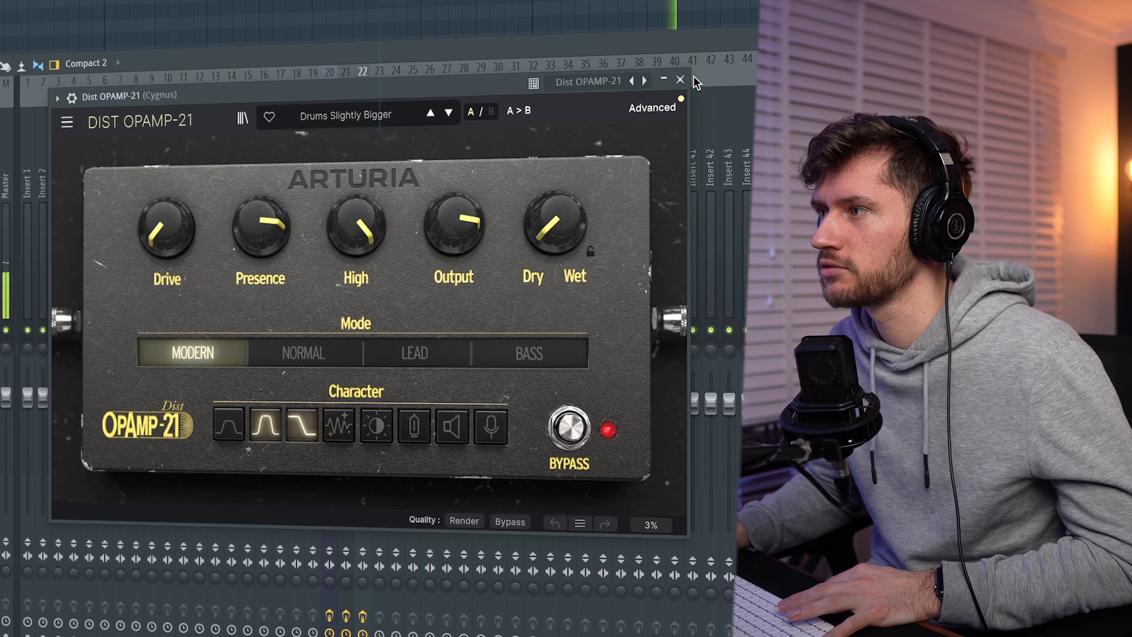
Low-cut the Cygnus channel at about 131 Hz in Pro-Q 3 and lower the Filter M12 master cutoff.
{"action": "left_click", "coordinate": [680, 79]}
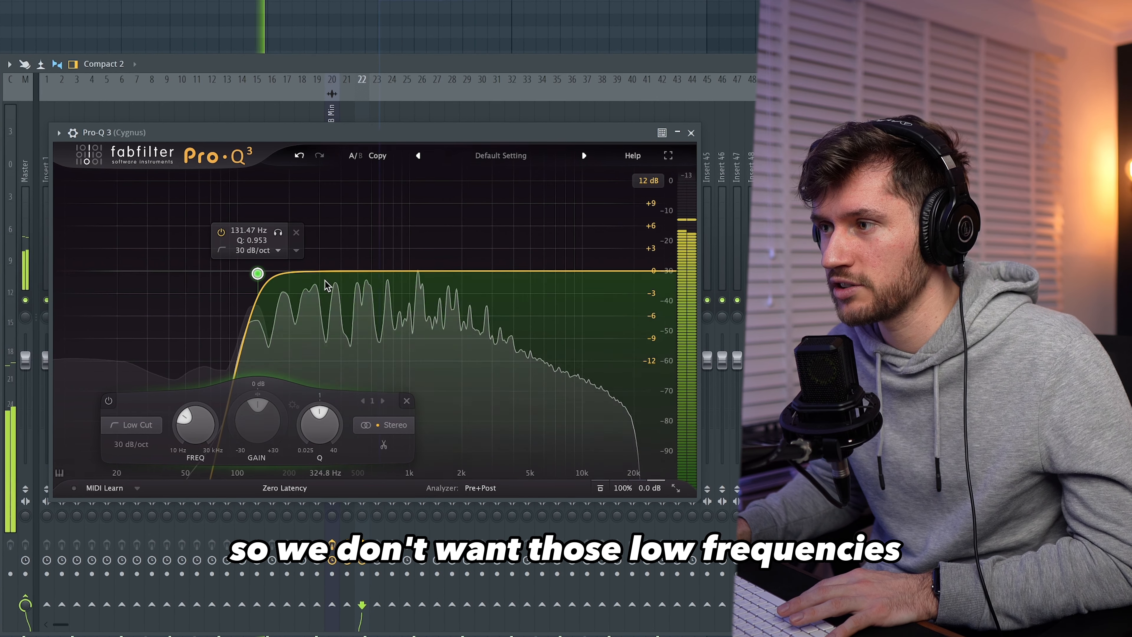
{"action": "left_click", "coordinate": [319, 297]}
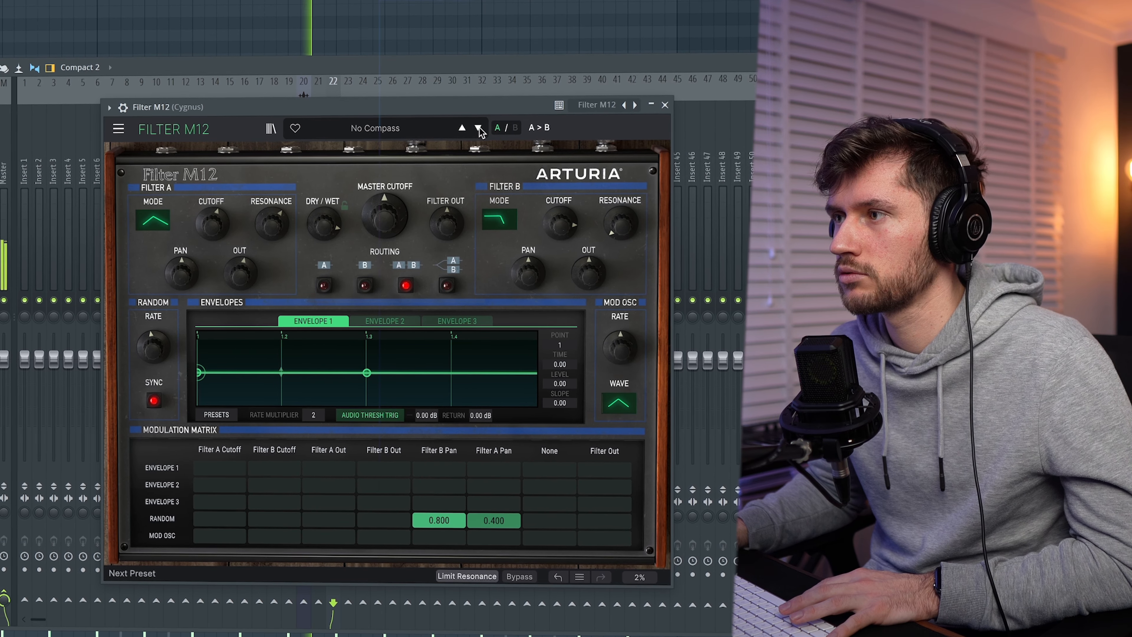
{"action": "left_click_drag", "start_coordinate": [400, 220], "coordinate": [399, 250]}
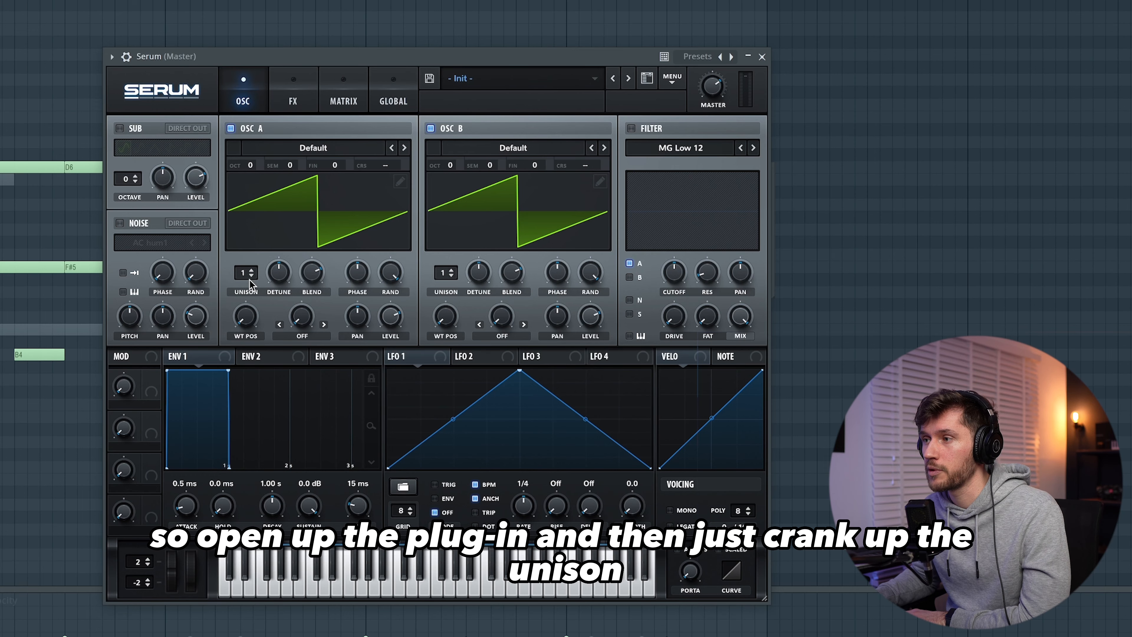
Set the Serum unison to 7 voices on oscillator A and 6 voices on oscillator B.
{"action": "left_click_drag", "start_coordinate": [249, 280], "coordinate": [242, 254]}
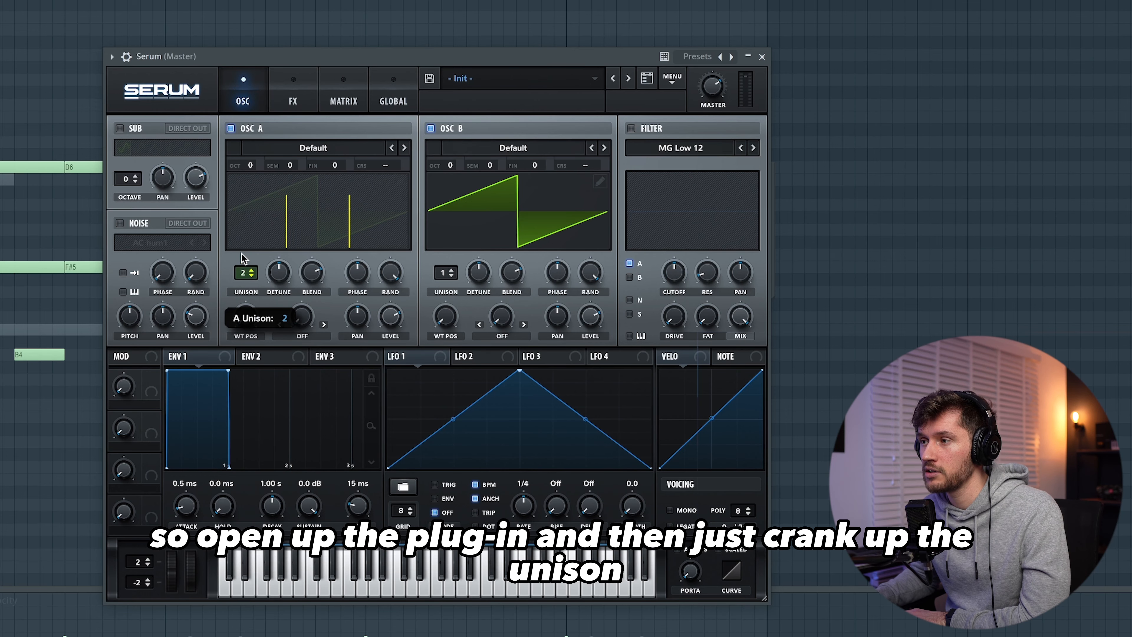
{"action": "left_click", "coordinate": [440, 274]}
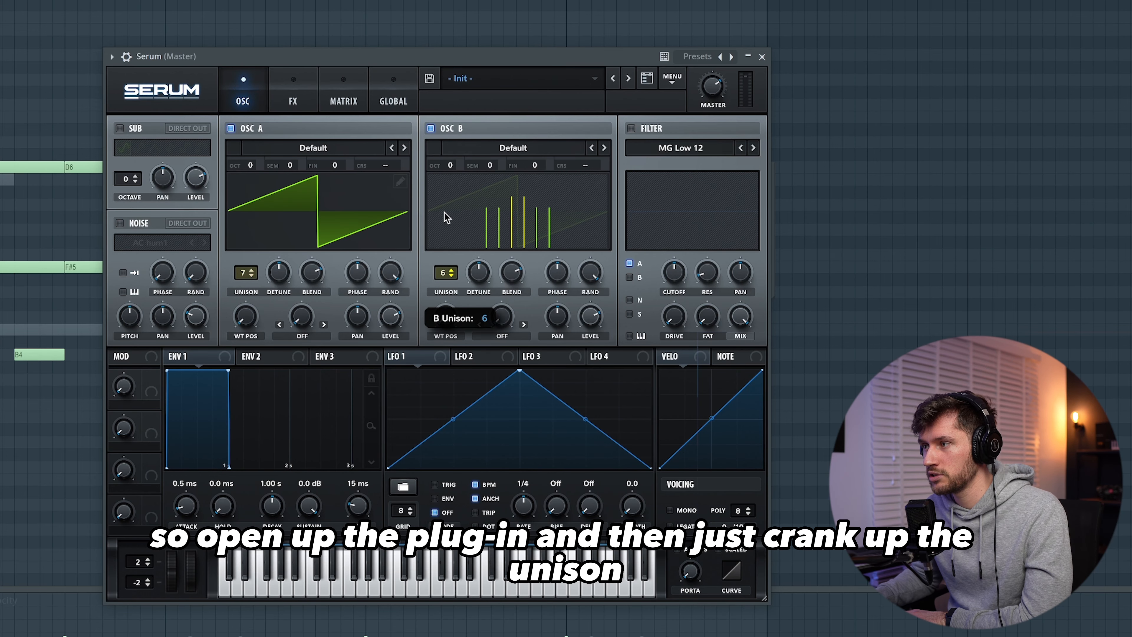
Enable Serum's MG Low 24 filter for both oscillators with a 205 Hz cutoff, and reduce the oscillator detune.
{"action": "left_click", "coordinate": [632, 128]}
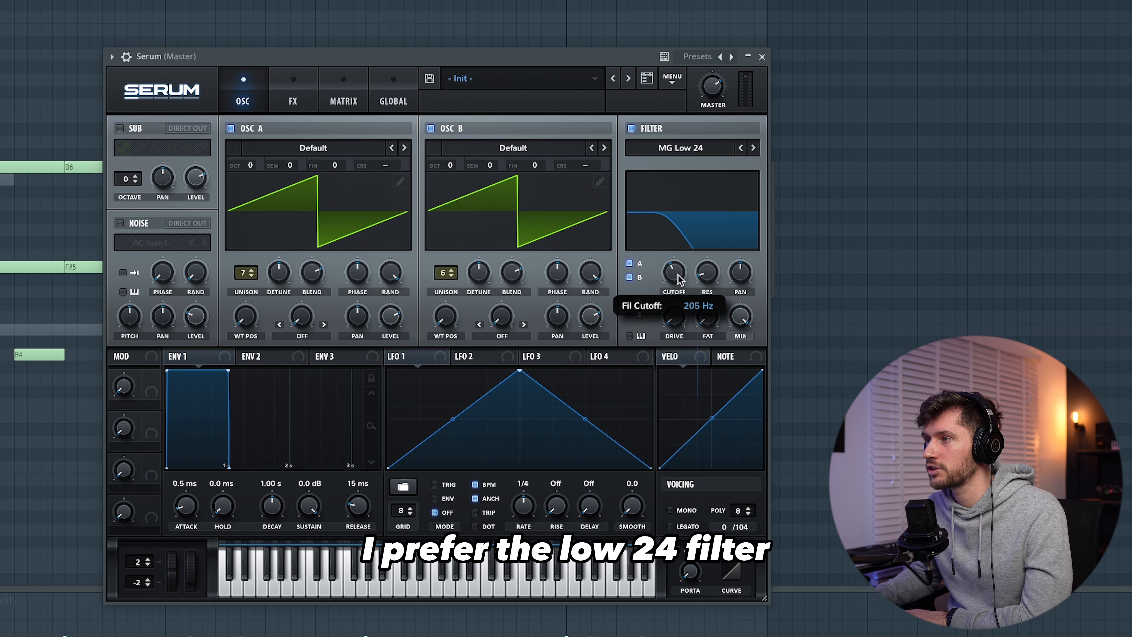
{"action": "left_click_drag", "start_coordinate": [286, 279], "coordinate": [286, 304]}
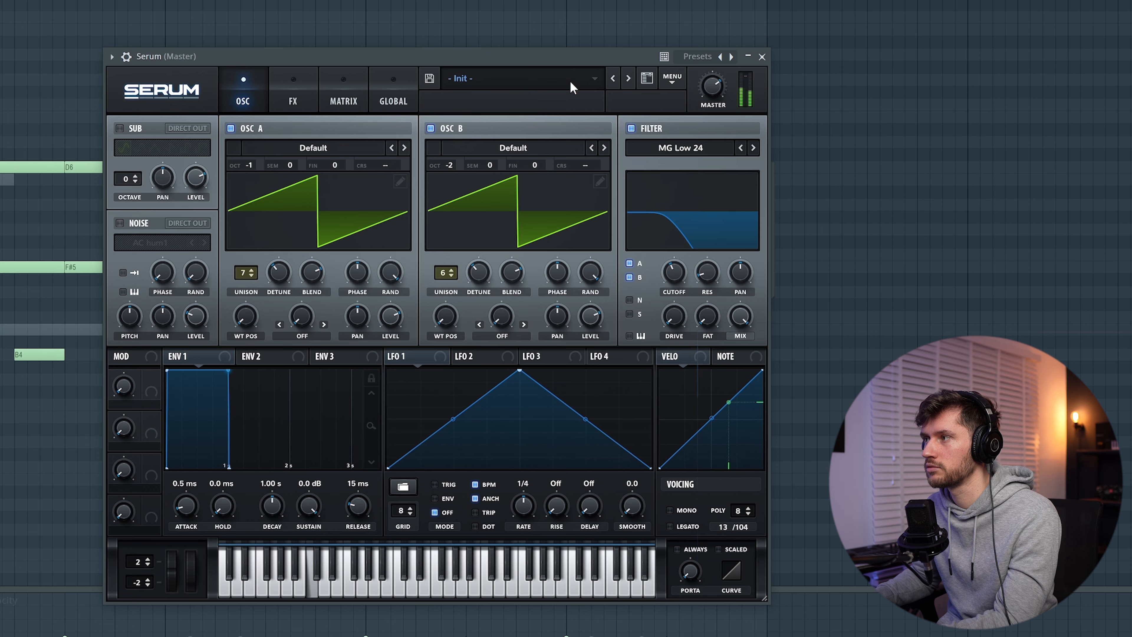
{"action": "left_click", "coordinate": [762, 56]}
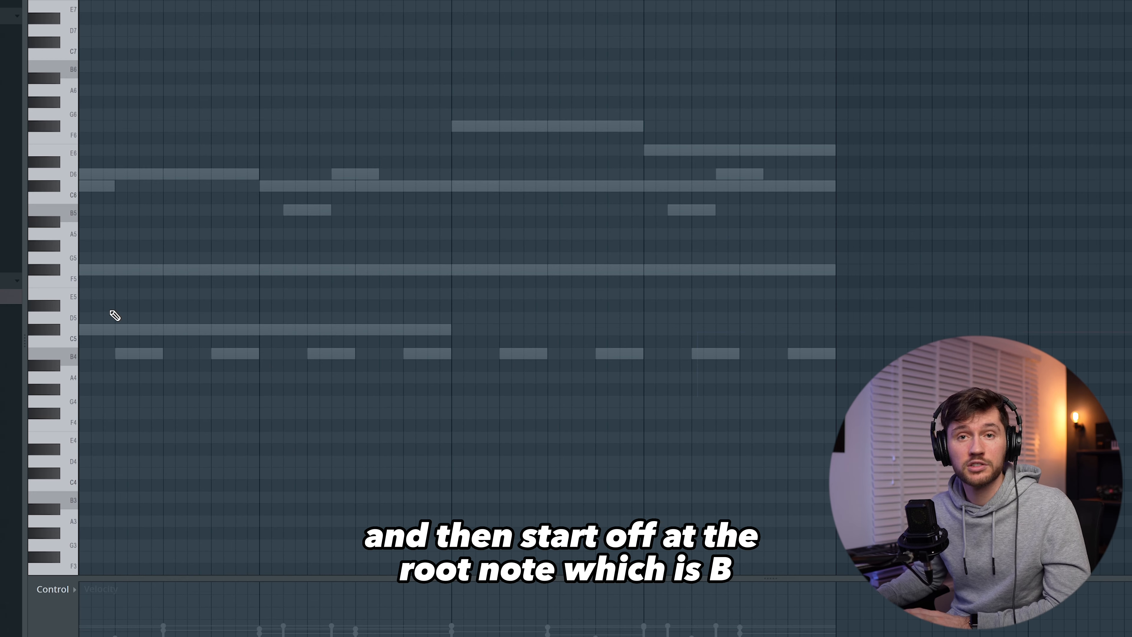
Draw the bass line with a B4 note over the first two bars, G4 over the third and F#4 over the fourth.
{"action": "left_click_drag", "start_coordinate": [100, 355], "coordinate": [69, 355]}
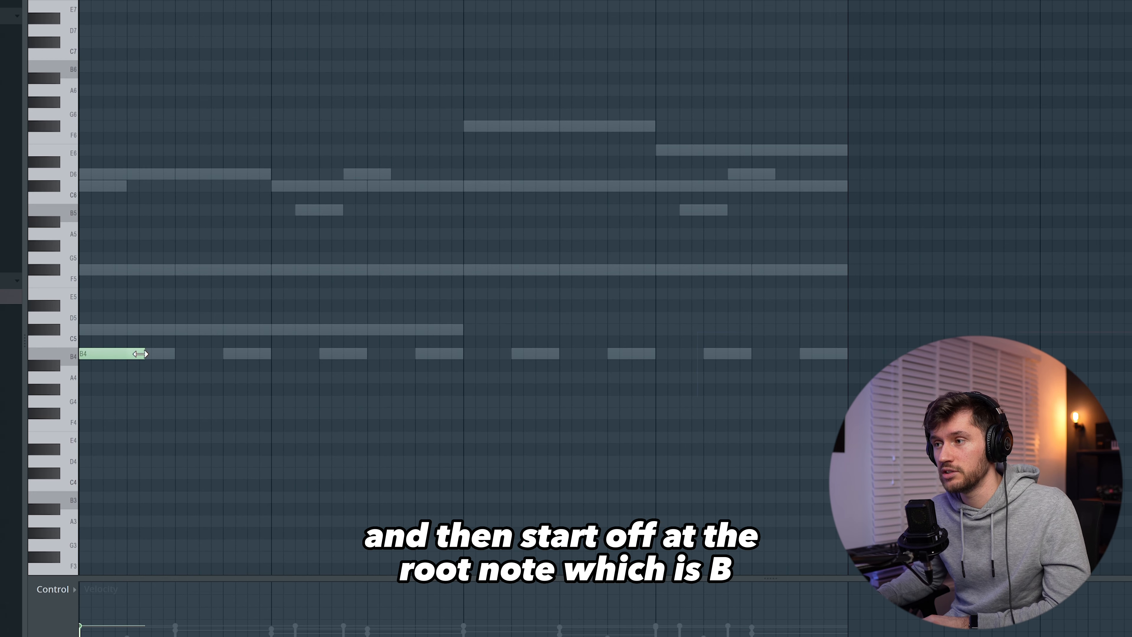
{"action": "left_click_drag", "start_coordinate": [139, 354], "coordinate": [463, 354]}
{"action": "key", "text": "space"}
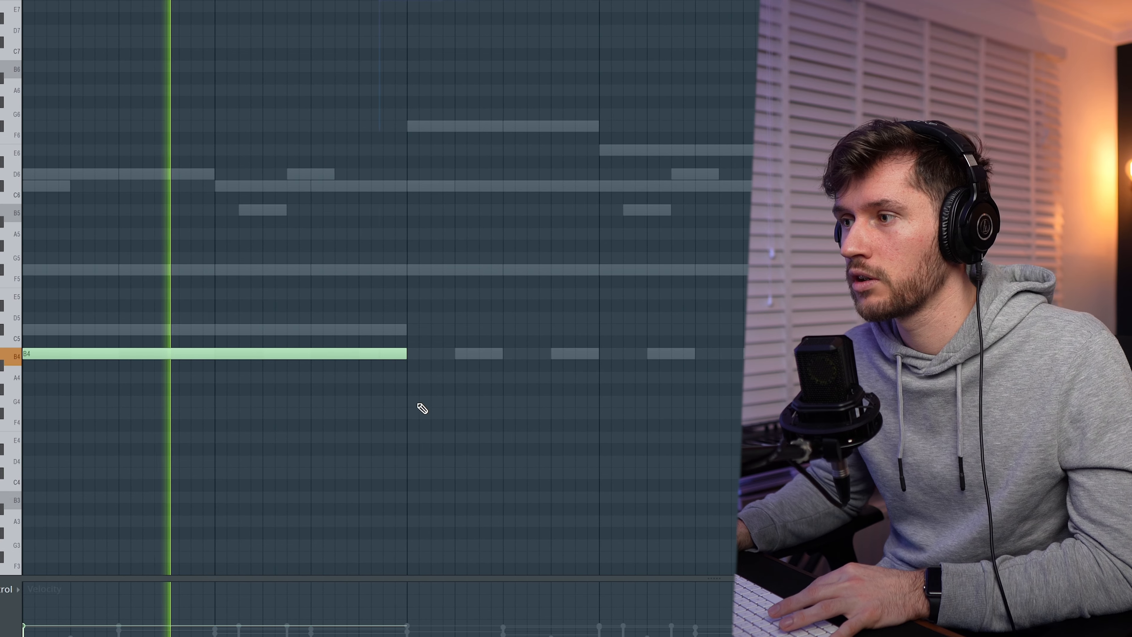
{"action": "left_click", "coordinate": [421, 401]}
{"action": "left_click_drag", "start_coordinate": [720, 401], "coordinate": [513, 400]}
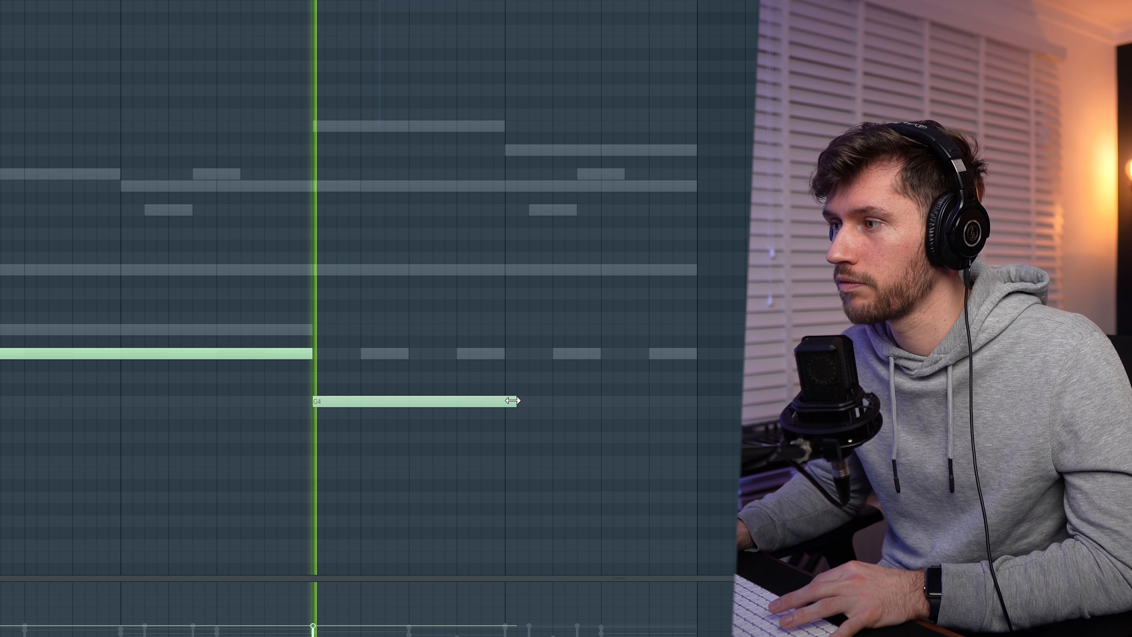
{"action": "left_click", "coordinate": [512, 413]}
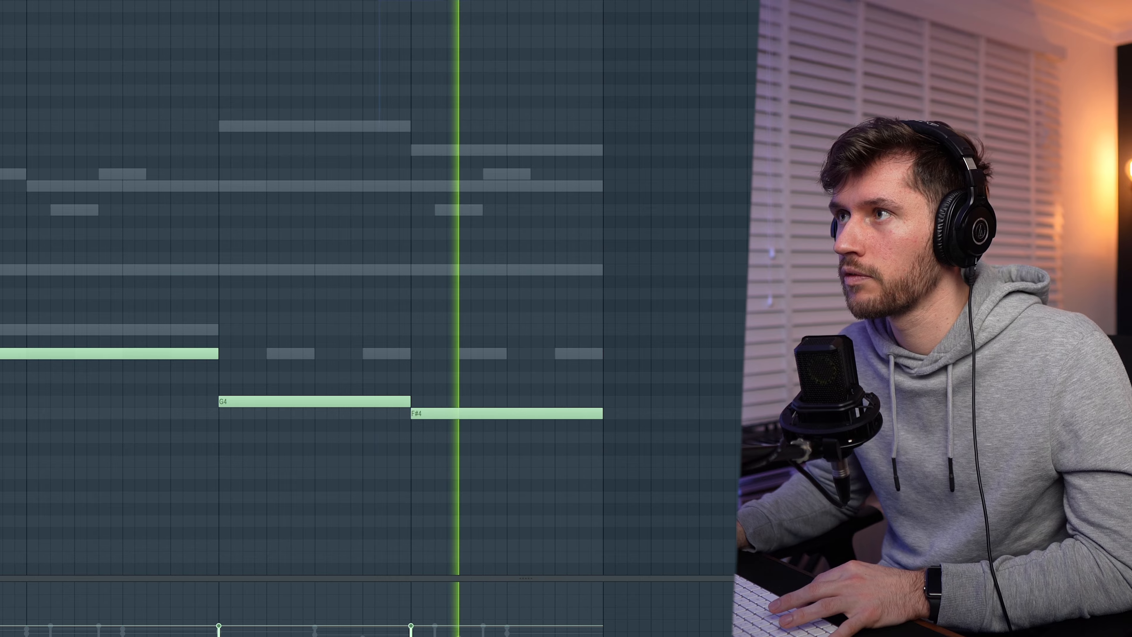
Add WavGrind PGK Clap 25 from the Drum Shots claps folder as a new channel below Bass in the channel rack.
{"action": "key", "text": "F6"}
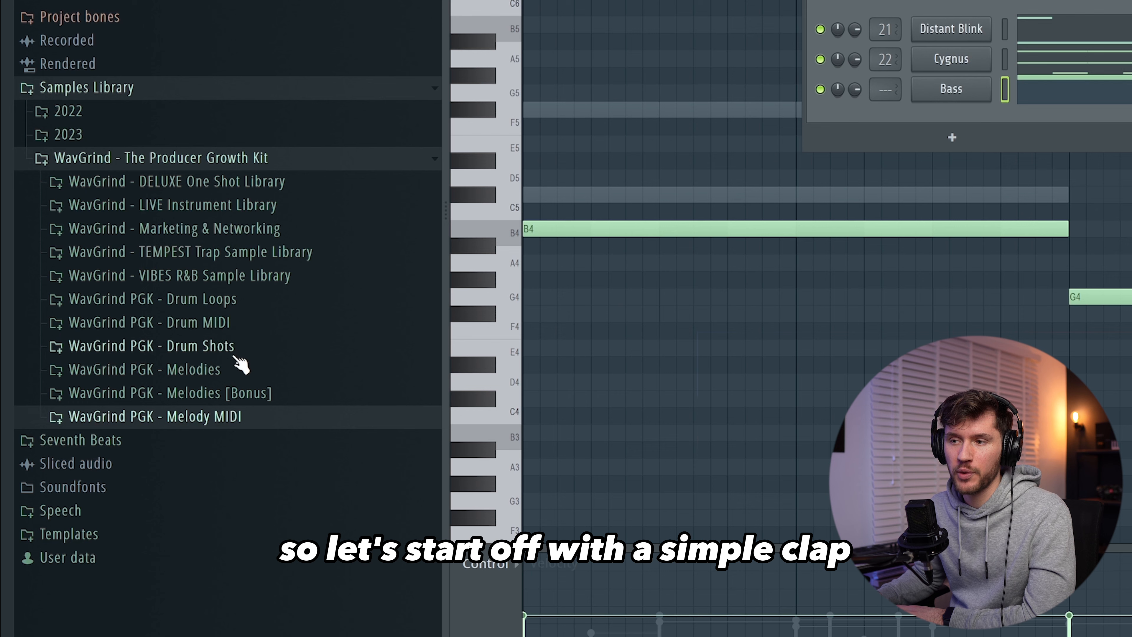
{"action": "left_click", "coordinate": [219, 346]}
{"action": "left_click", "coordinate": [214, 391]}
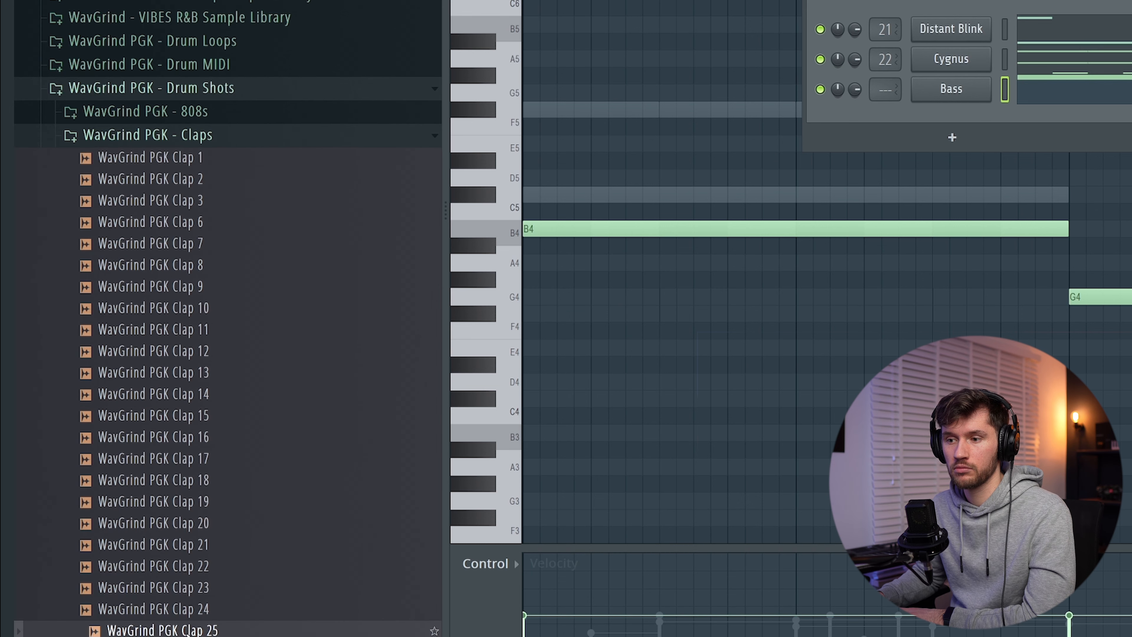
{"action": "left_click_drag", "start_coordinate": [970, 116], "coordinate": [972, 119]}
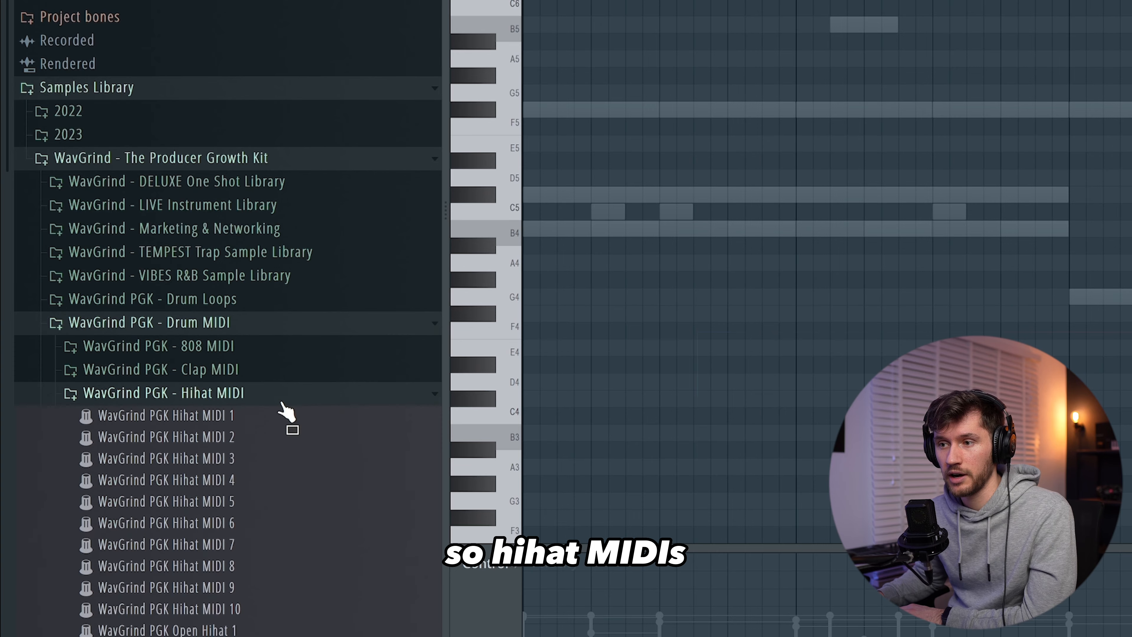
Bring in an 808 pattern from the Drum MIDI library, transpose all its notes down one semitone to root B4, and play it.
{"action": "scroll", "coordinate": [274, 401], "scroll_direction": "down", "scroll_amount": 2}
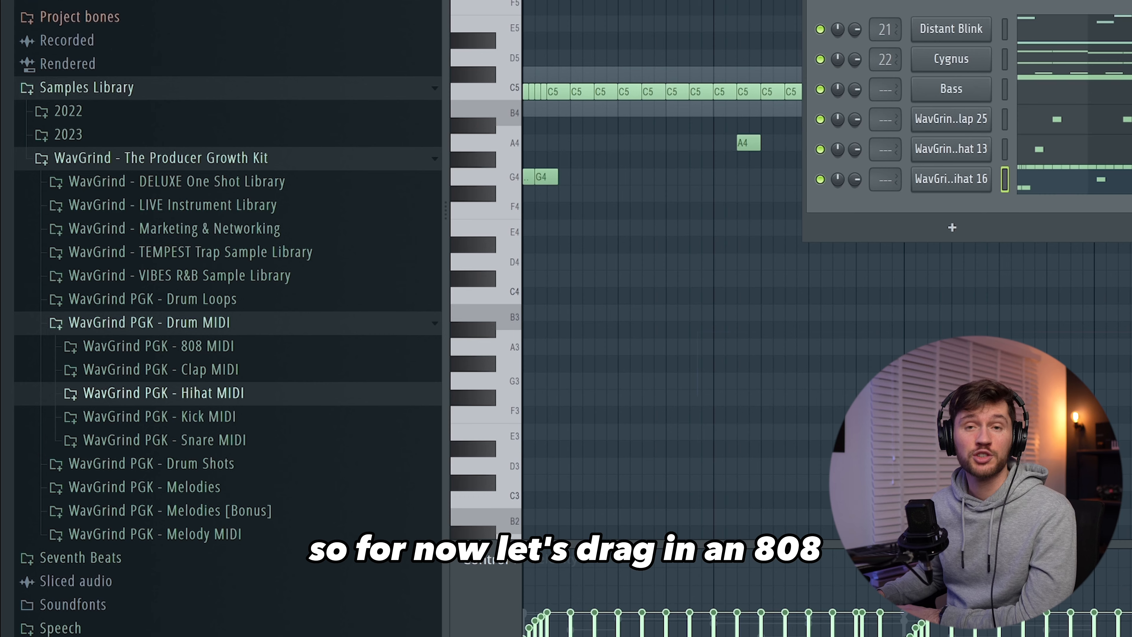
{"action": "left_click", "coordinate": [253, 349]}
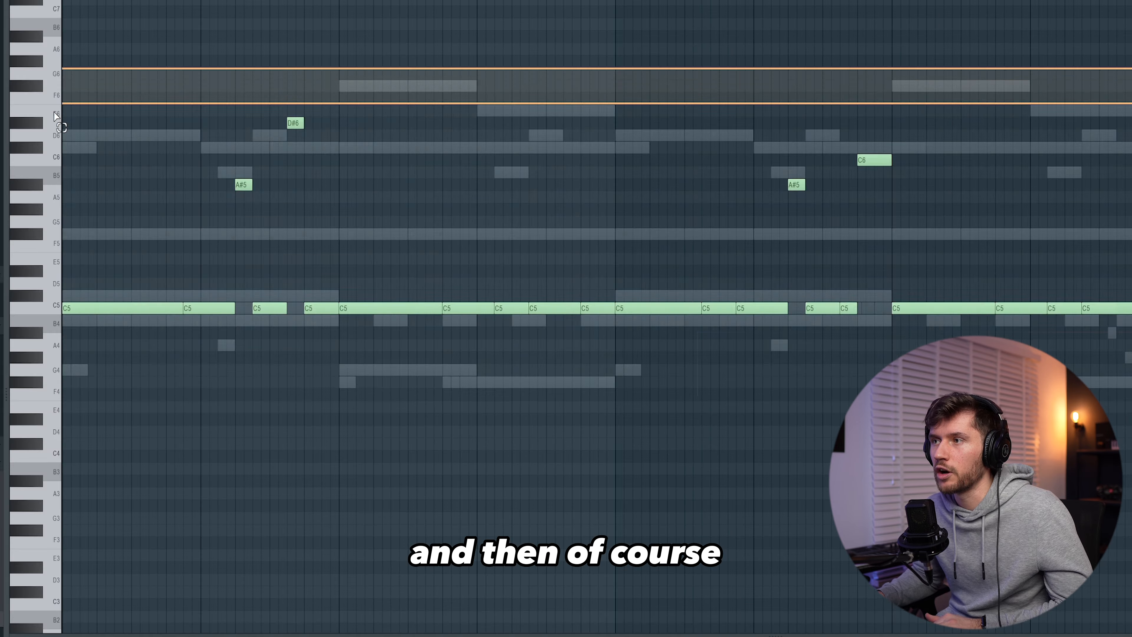
{"action": "key", "text": "ctrl+a"}
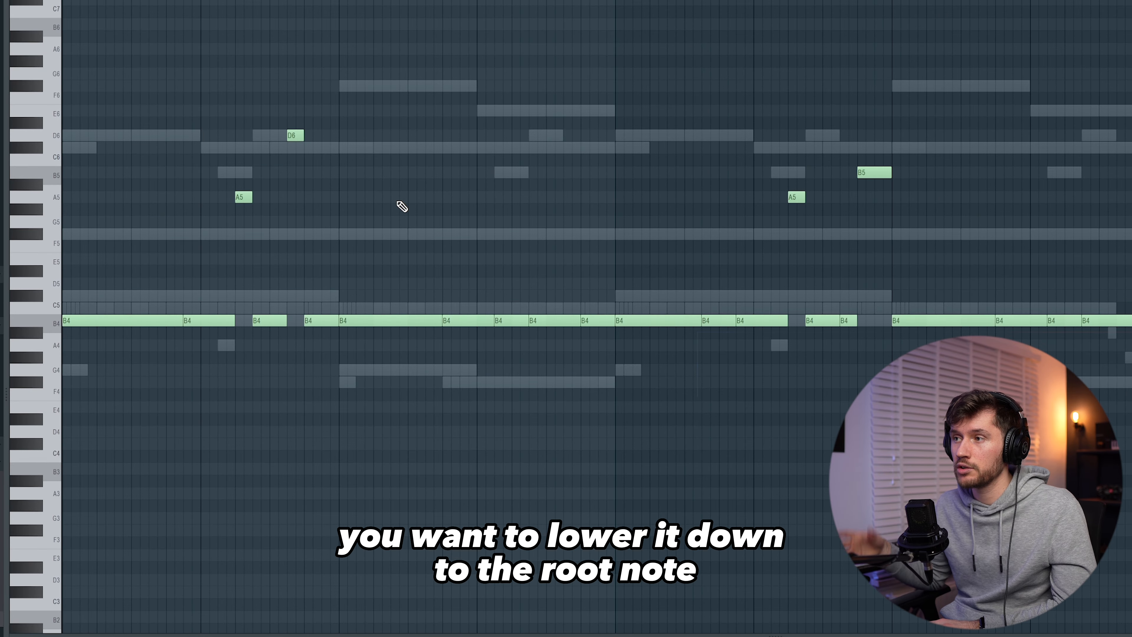
{"action": "key", "text": "space"}
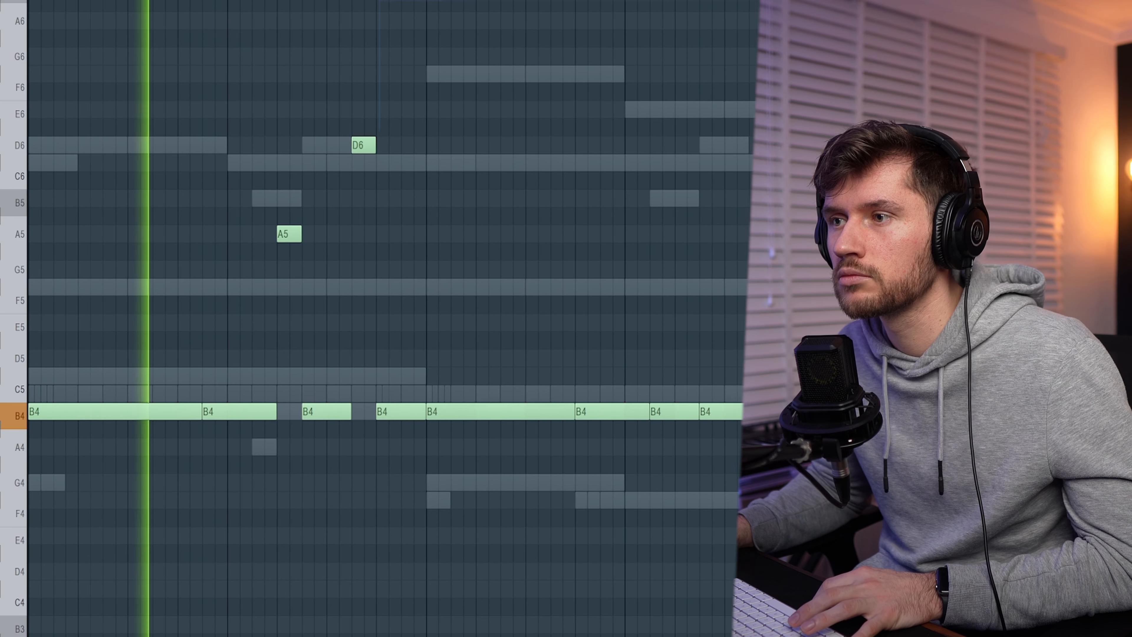